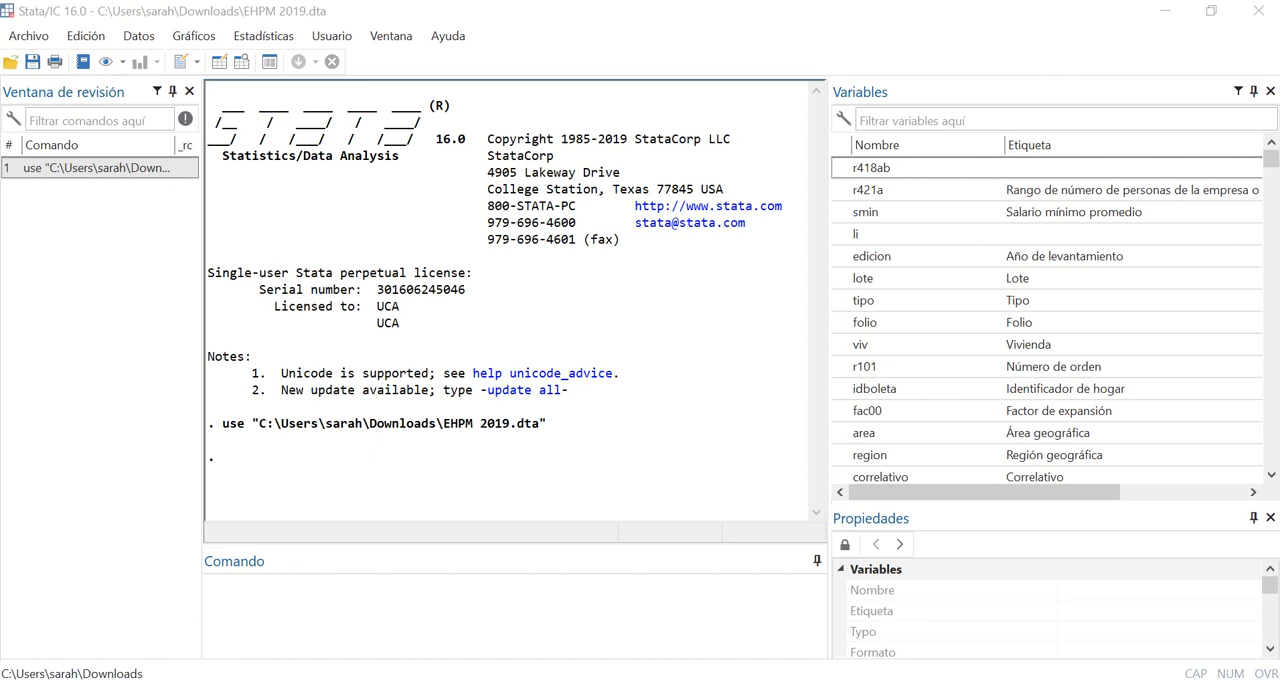
Review the loaded dataset's file name, number of variables, observations and size in its data properties
scroll(1050, 610, down, 2)
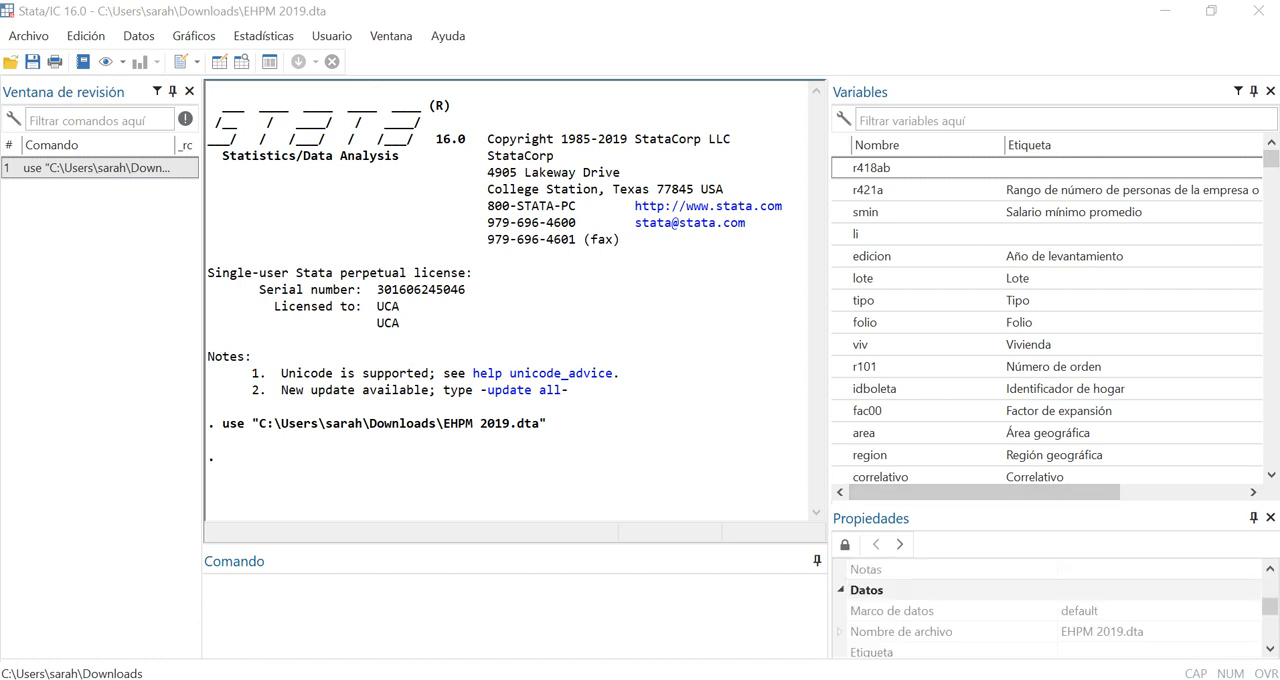
scroll(1050, 610, down, 3)
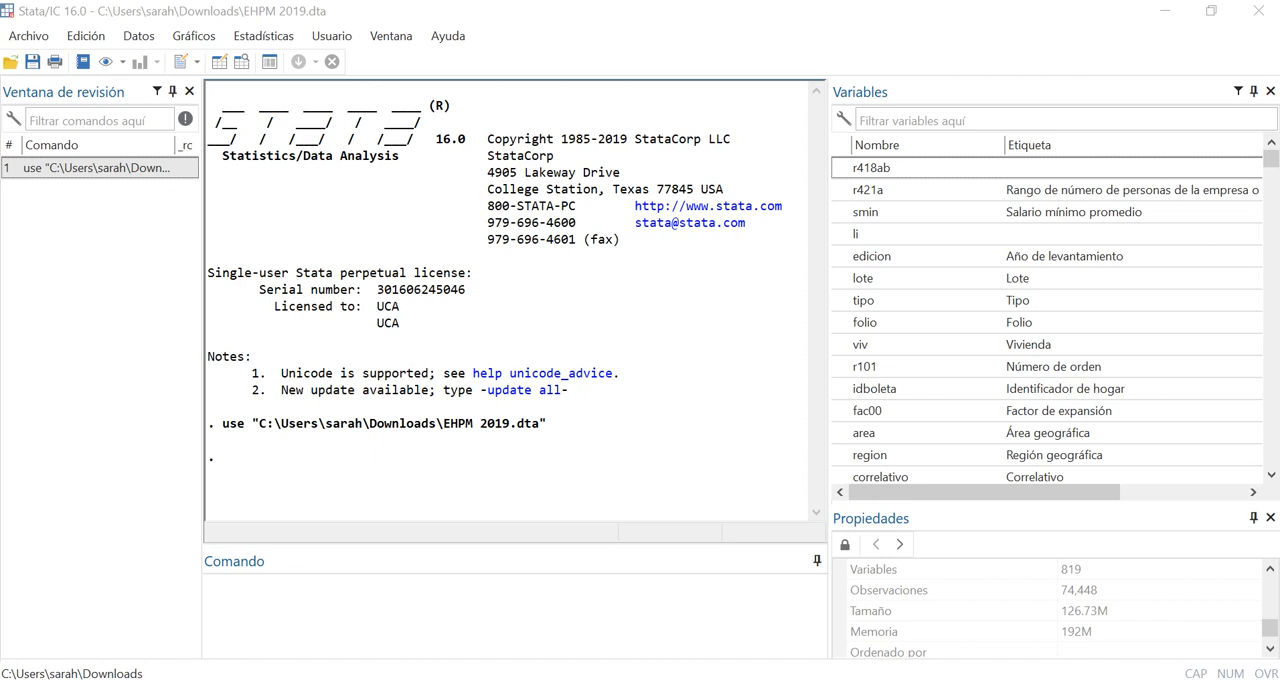
scroll(1050, 610, up, 4)
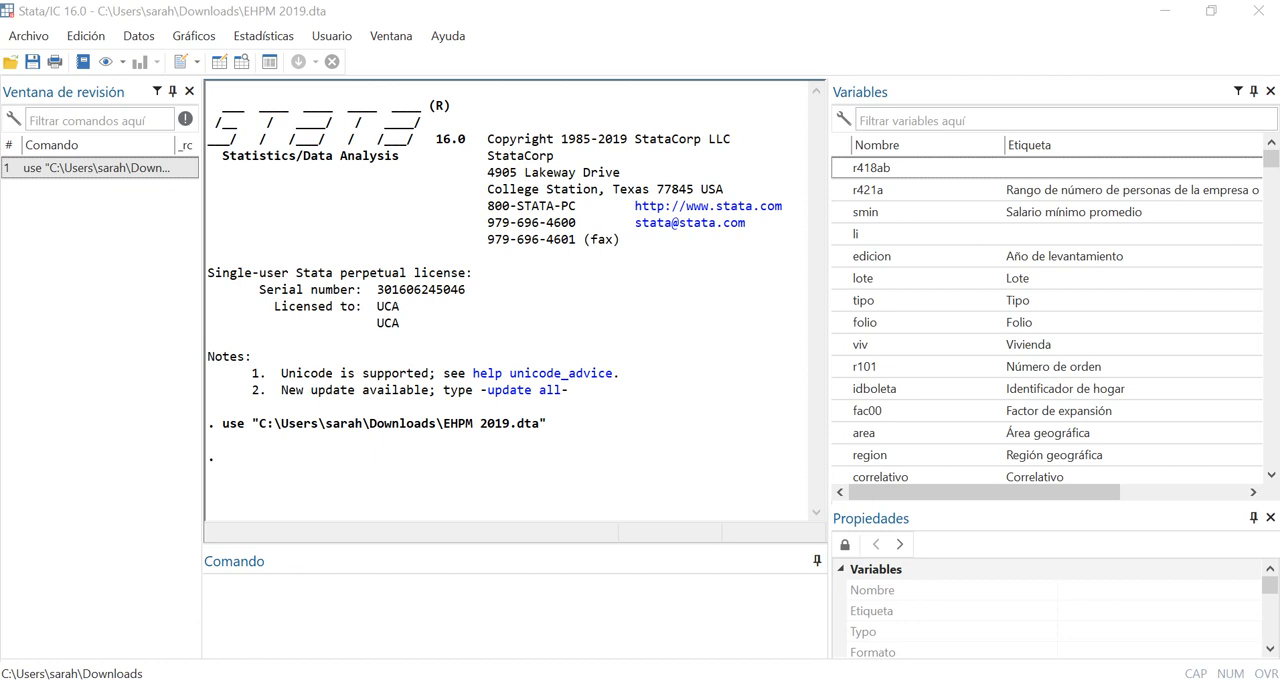
Begin a keep command with the age variable r106 and the sex variable r104, filtering the variable list for edad and sexo
click(514, 612)
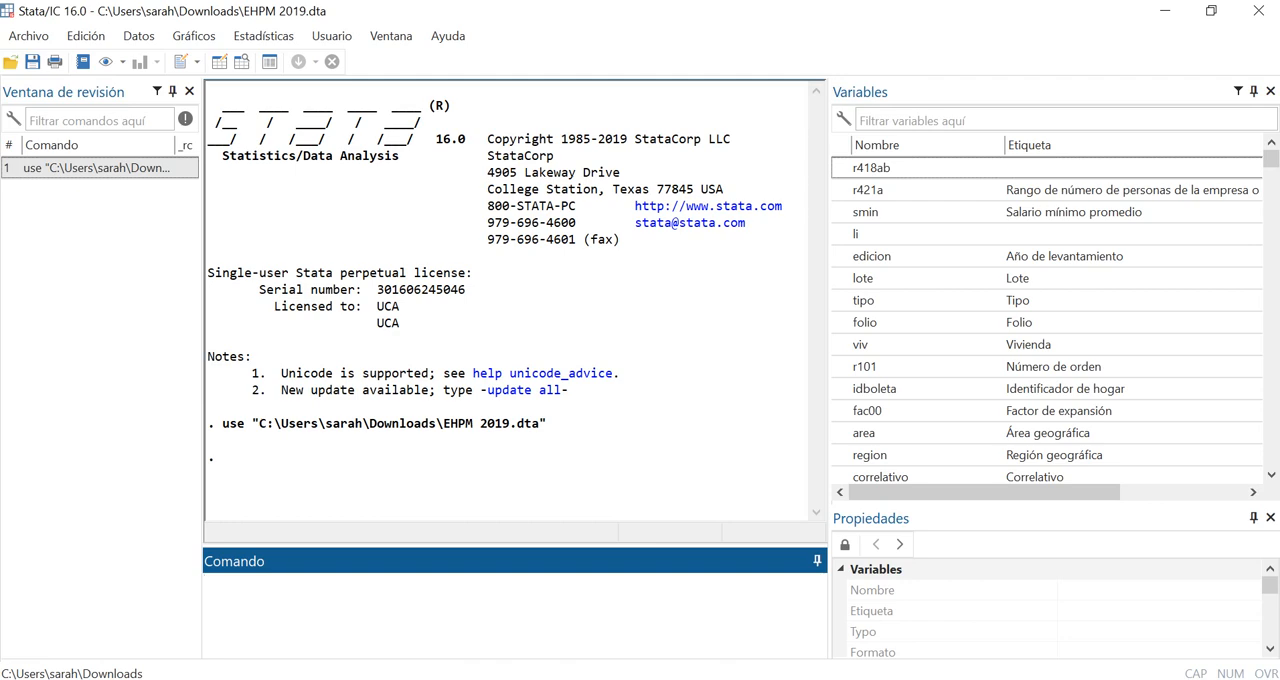
text(keep)
click(916, 120)
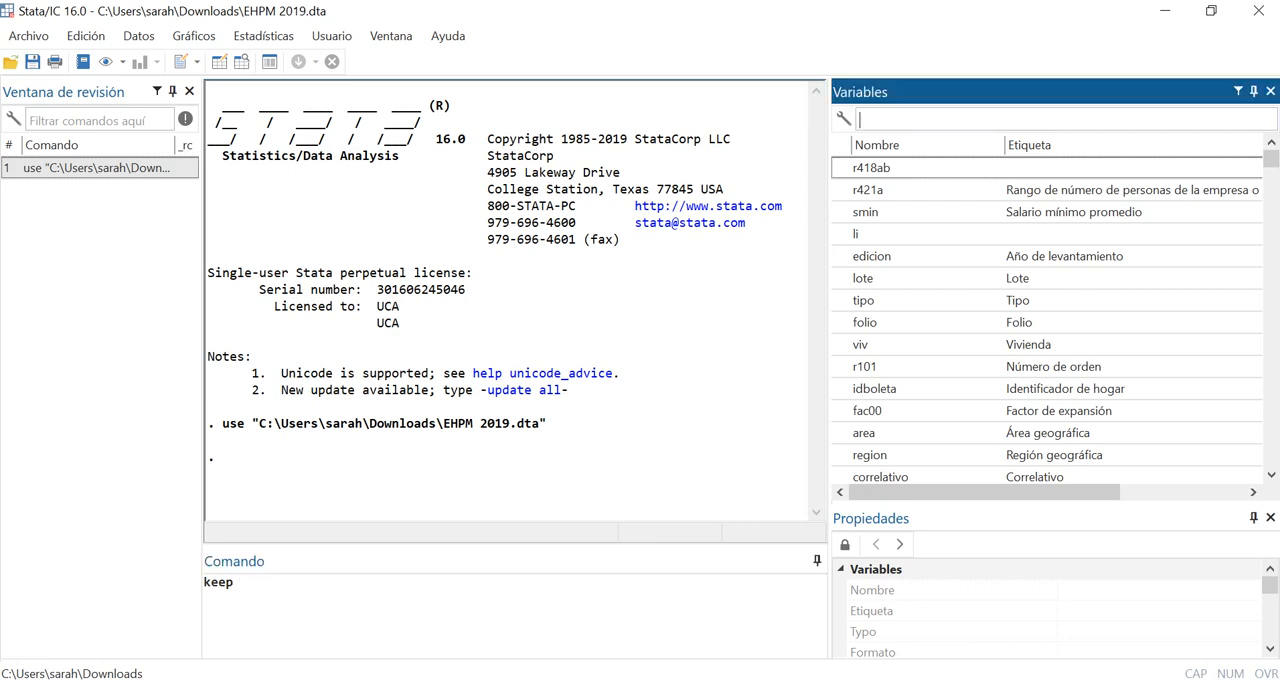
text(edad)
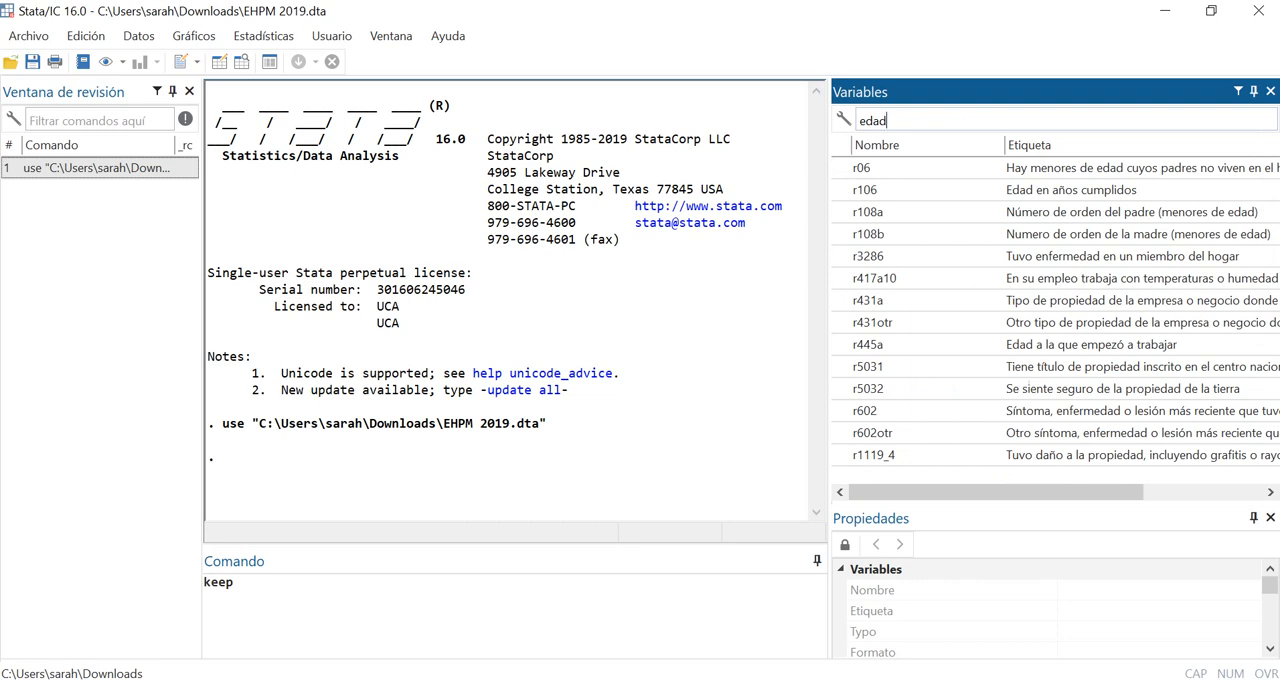
click(840, 190)
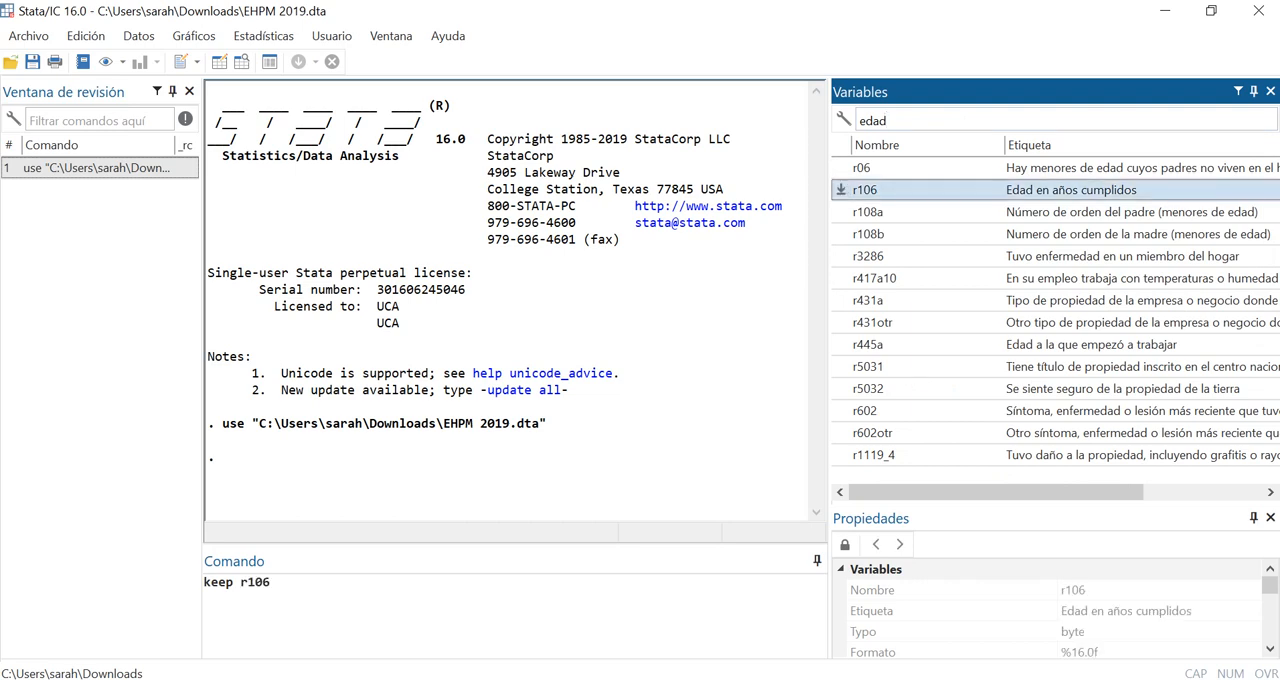
text(sexo)
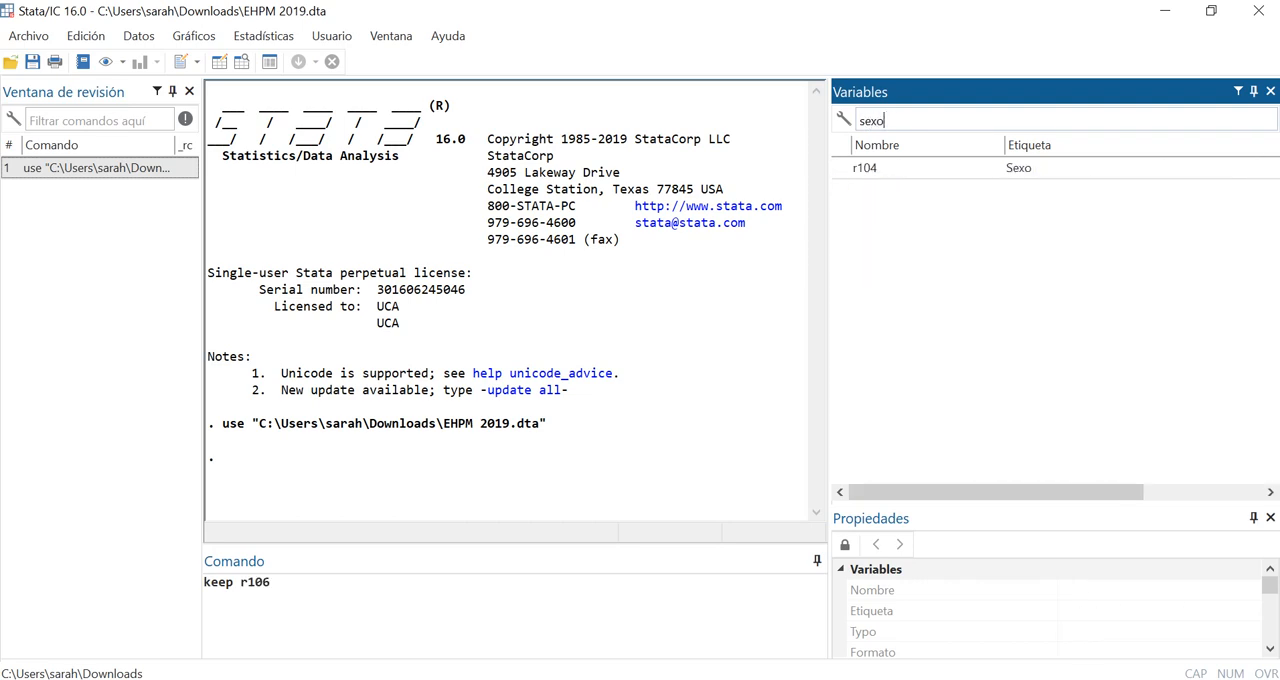
click(865, 167)
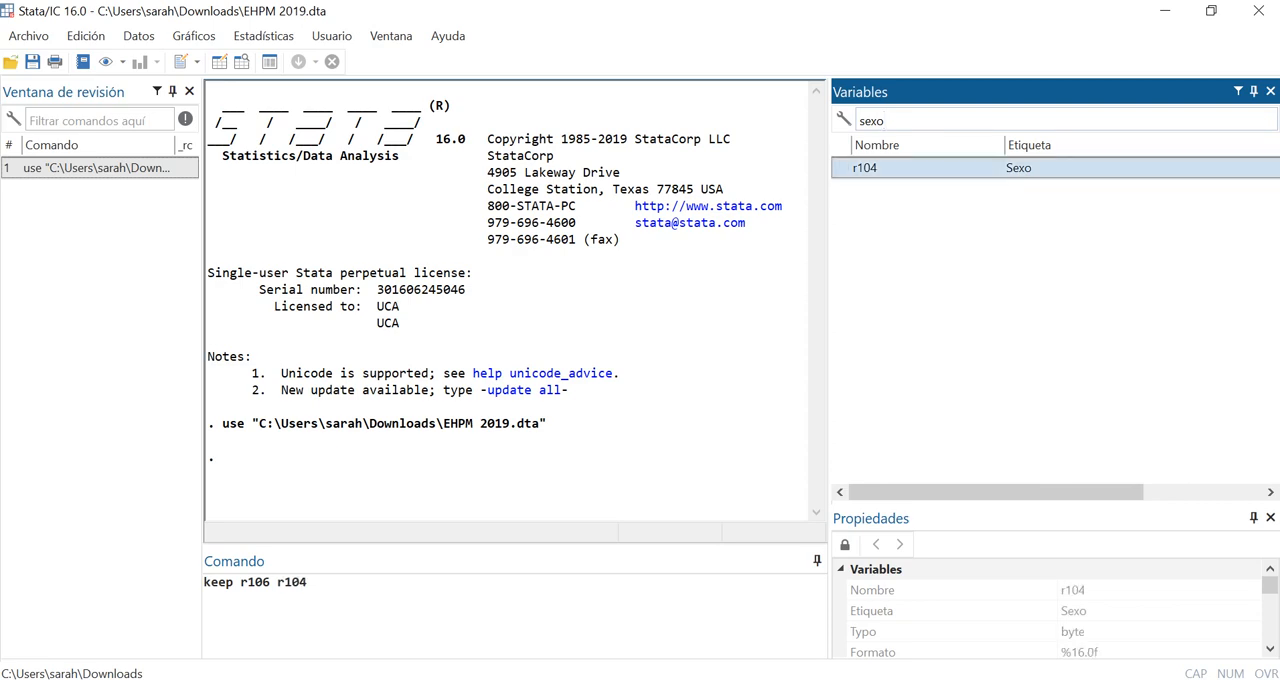
Add the total personal income variable ingre to the keep command, run it, and clear the variable filter
click(860, 120)
key(BackSpace)
text(ingreso)
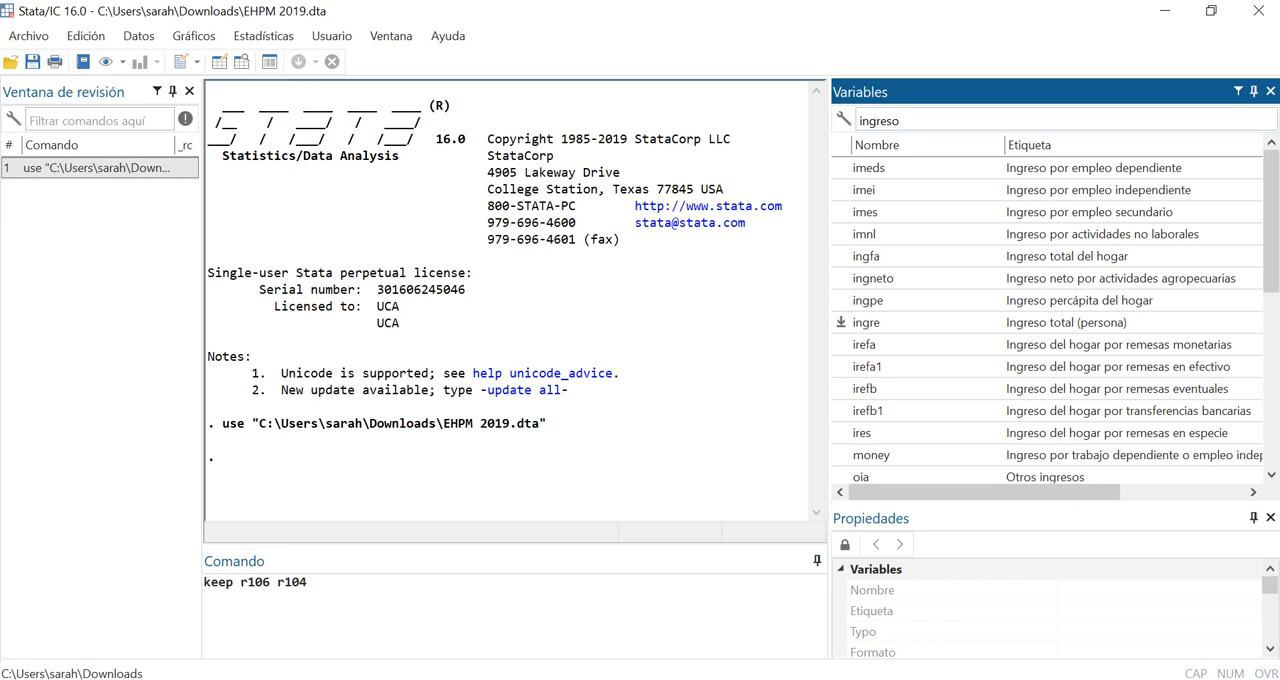
click(841, 322)
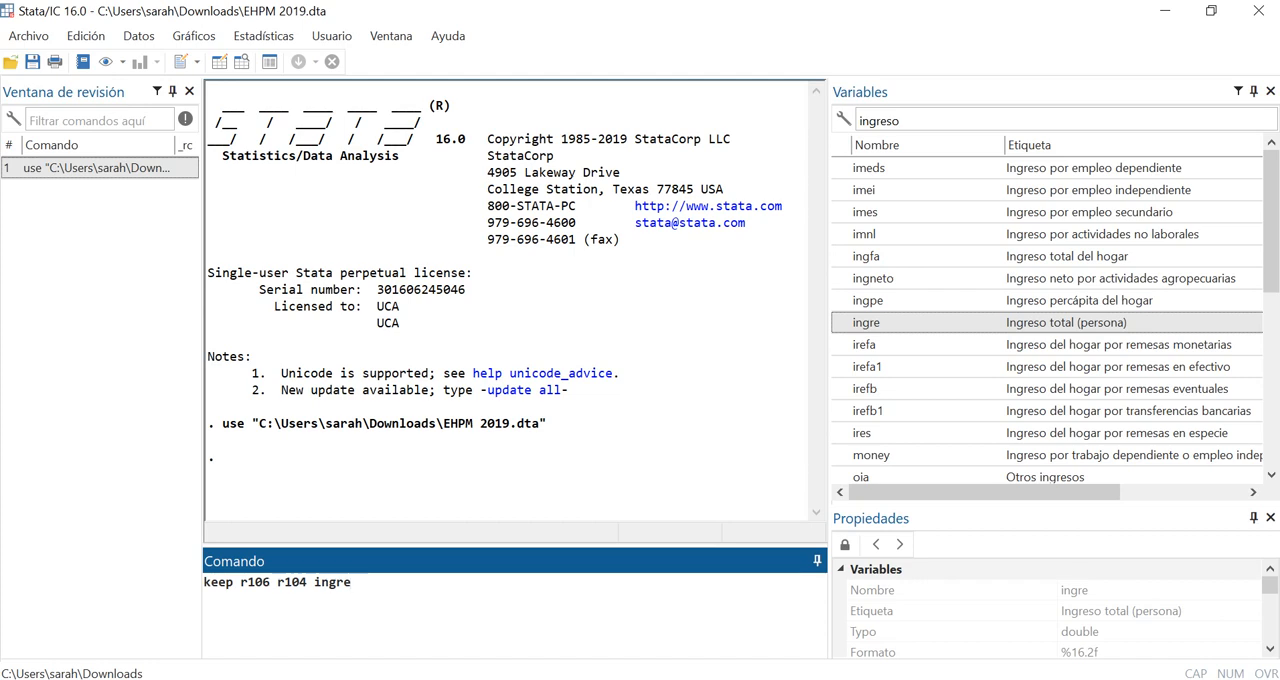
key(Return)
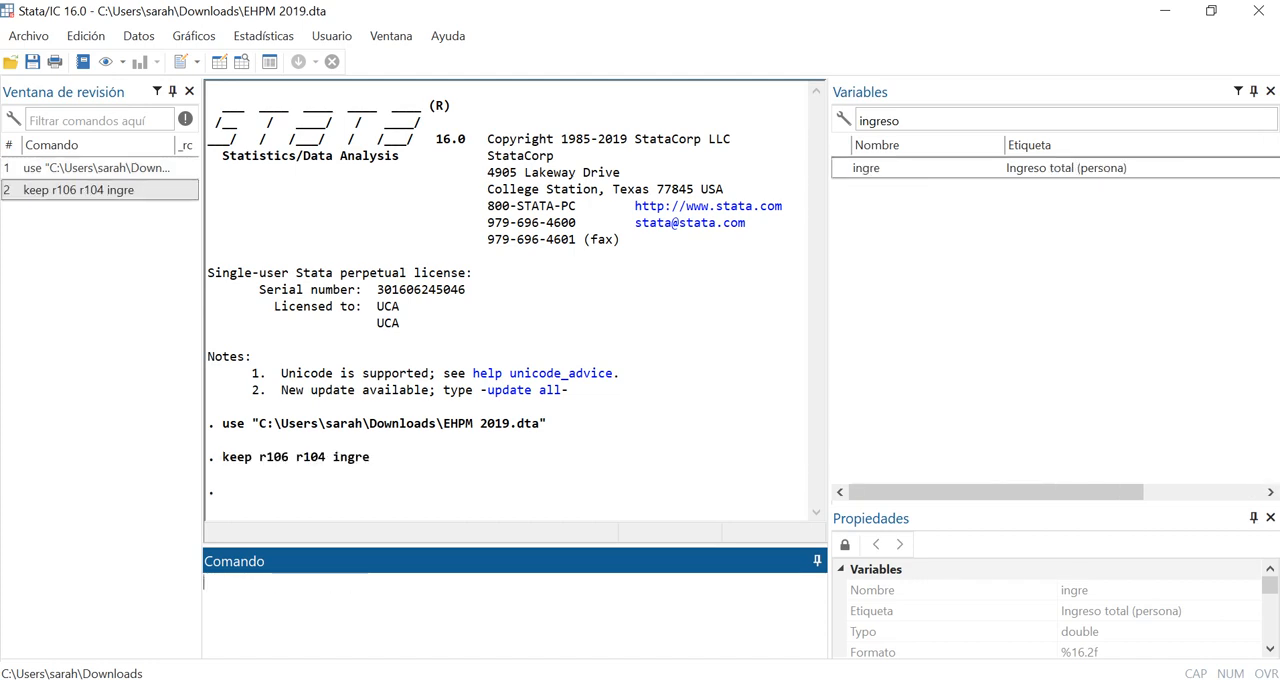
double_click(879, 121)
key(BackSpace)
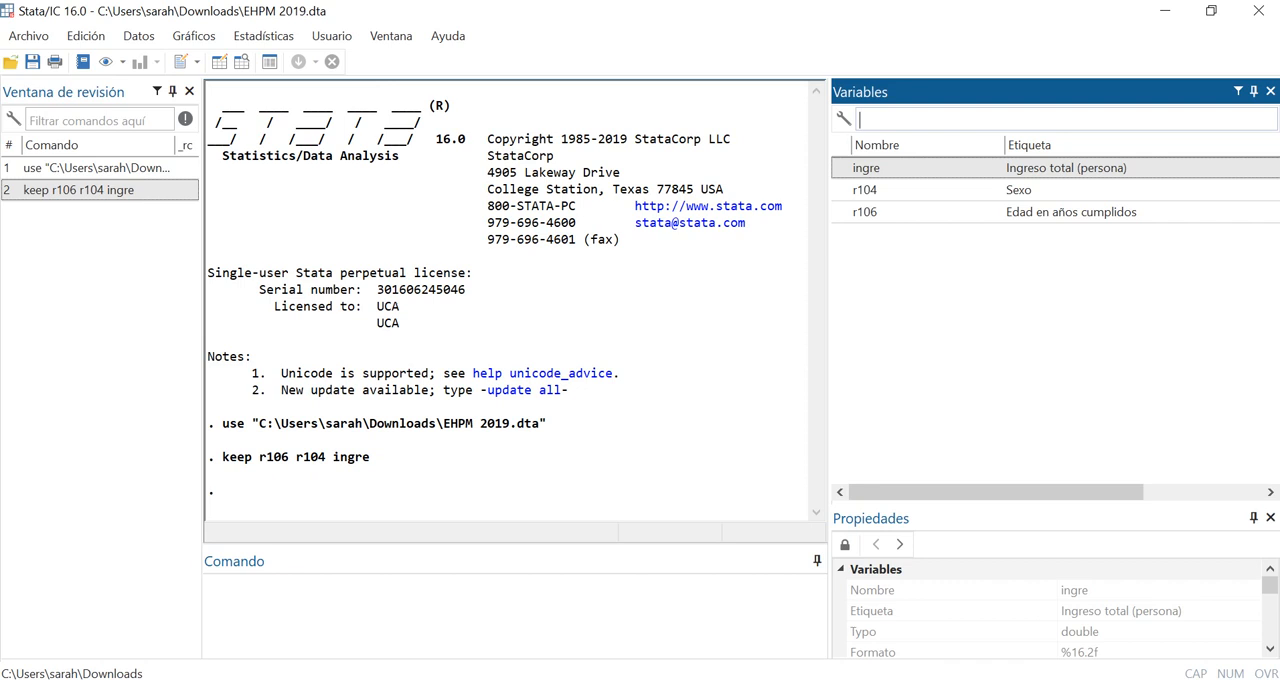
Rename the variable r104 to sexo with the rename command
click(514, 614)
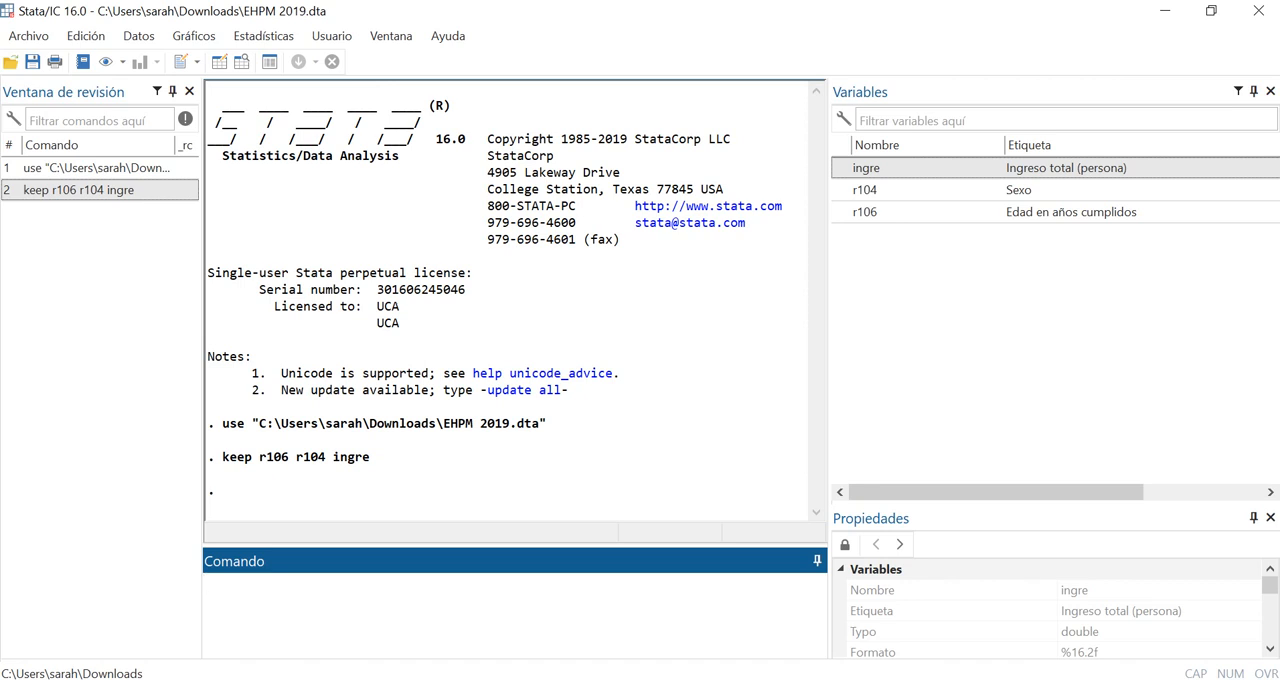
text(rename)
double_click(841, 189)
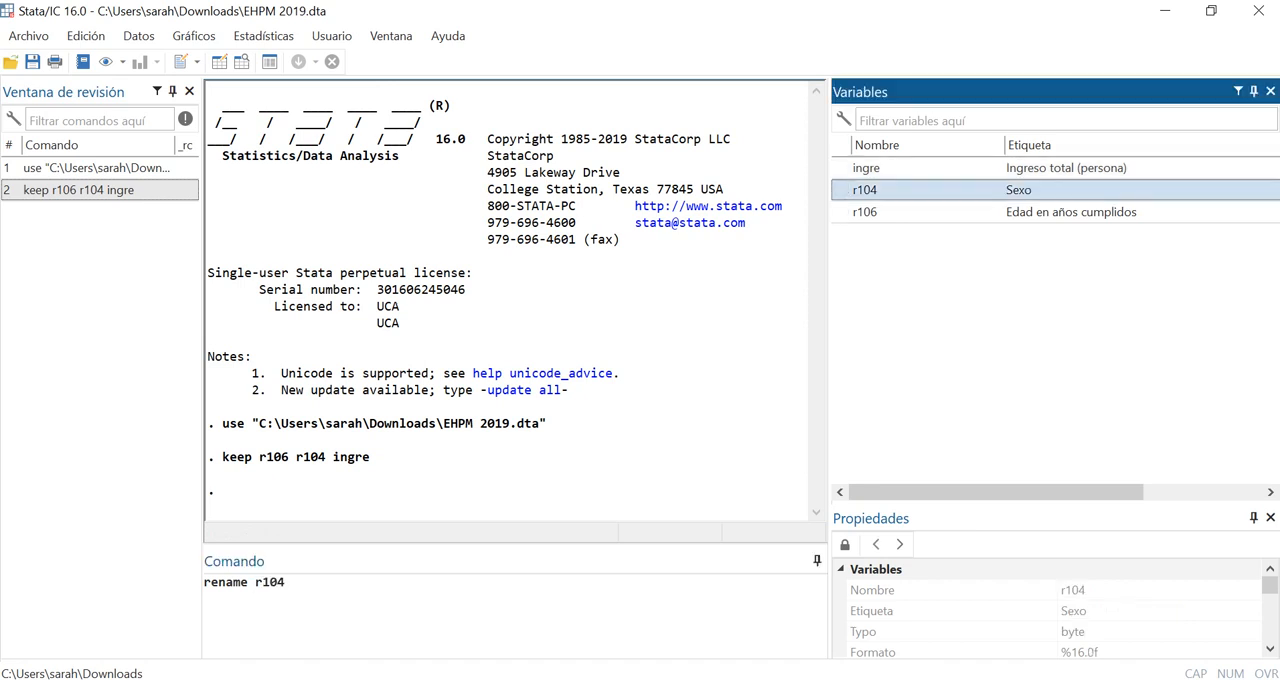
click(286, 582)
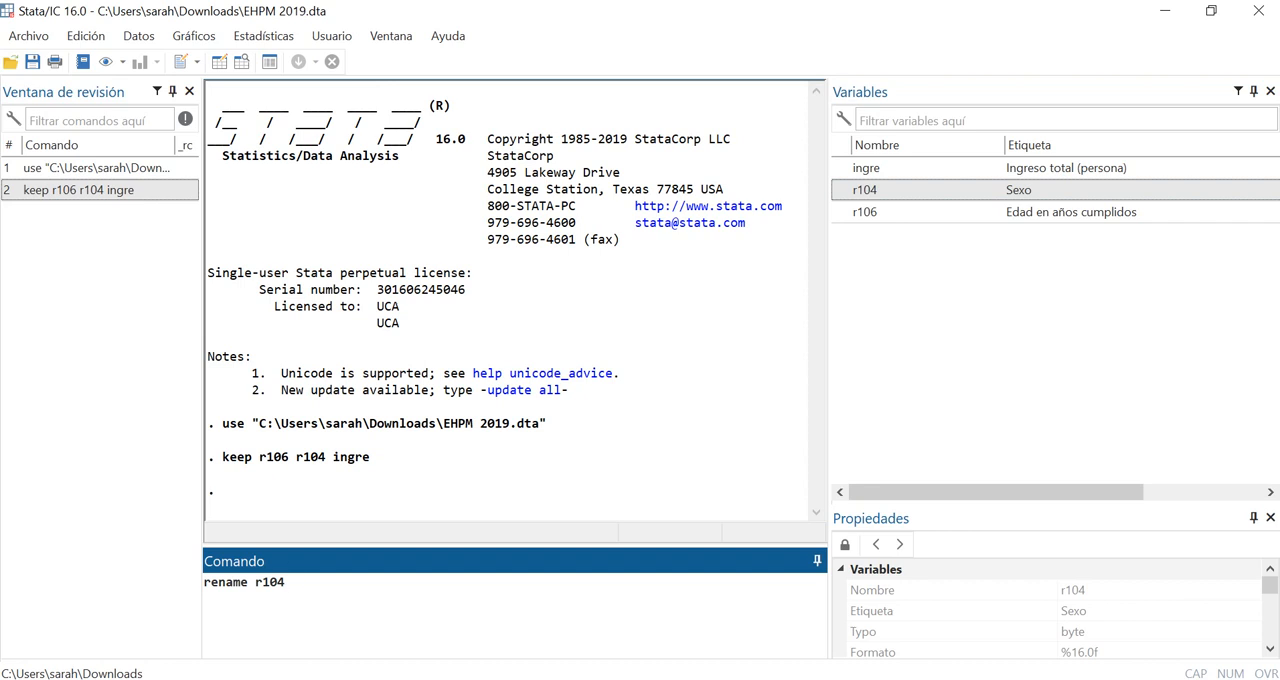
text(sexo)
key(Return)
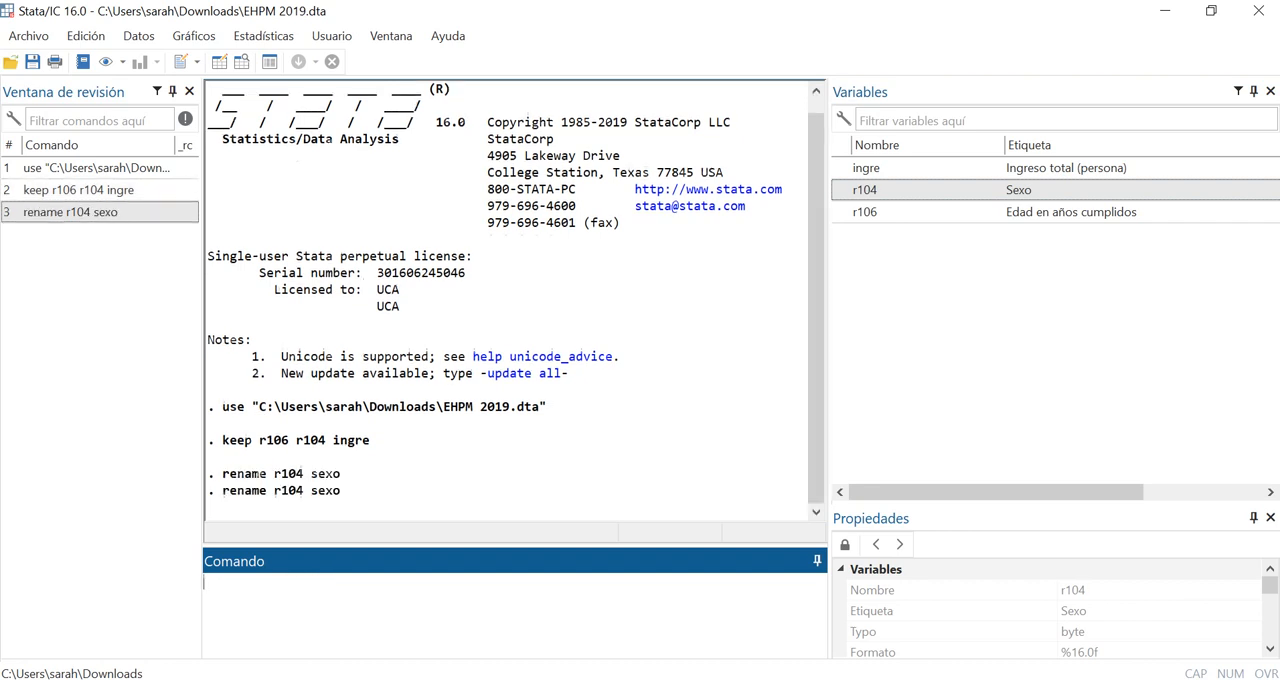
Rename the variable r106 to edad with the rename command
text(rename)
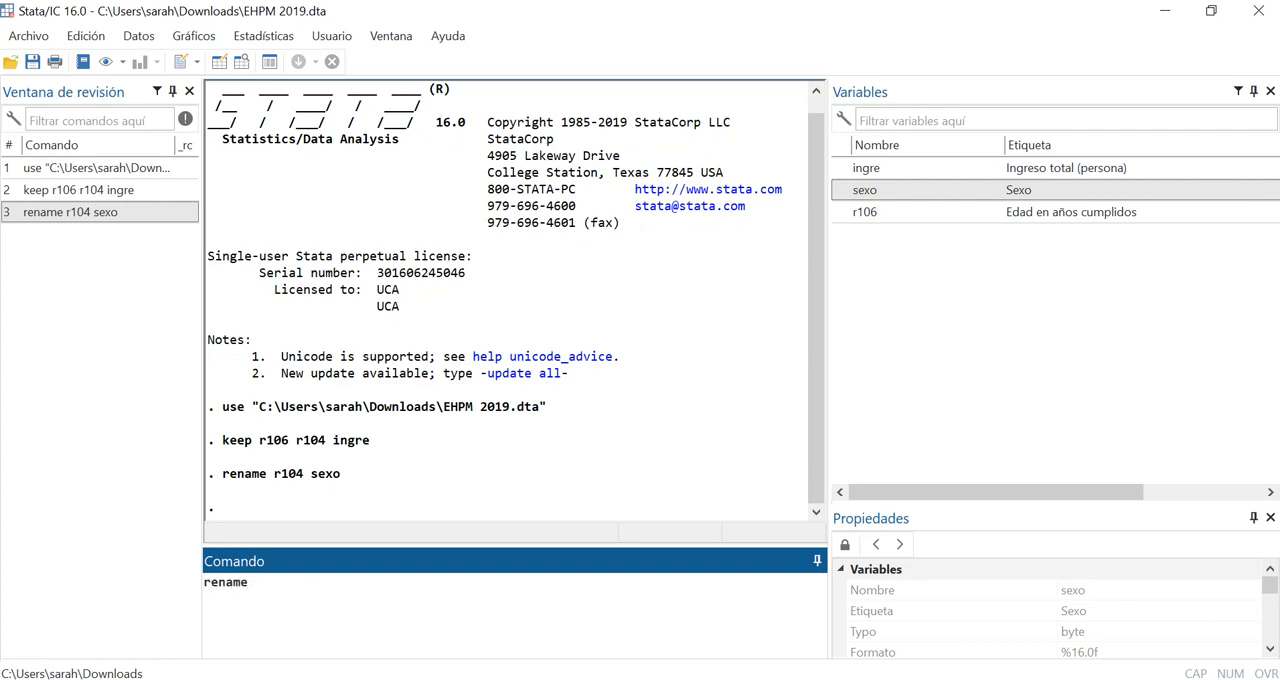
double_click(842, 211)
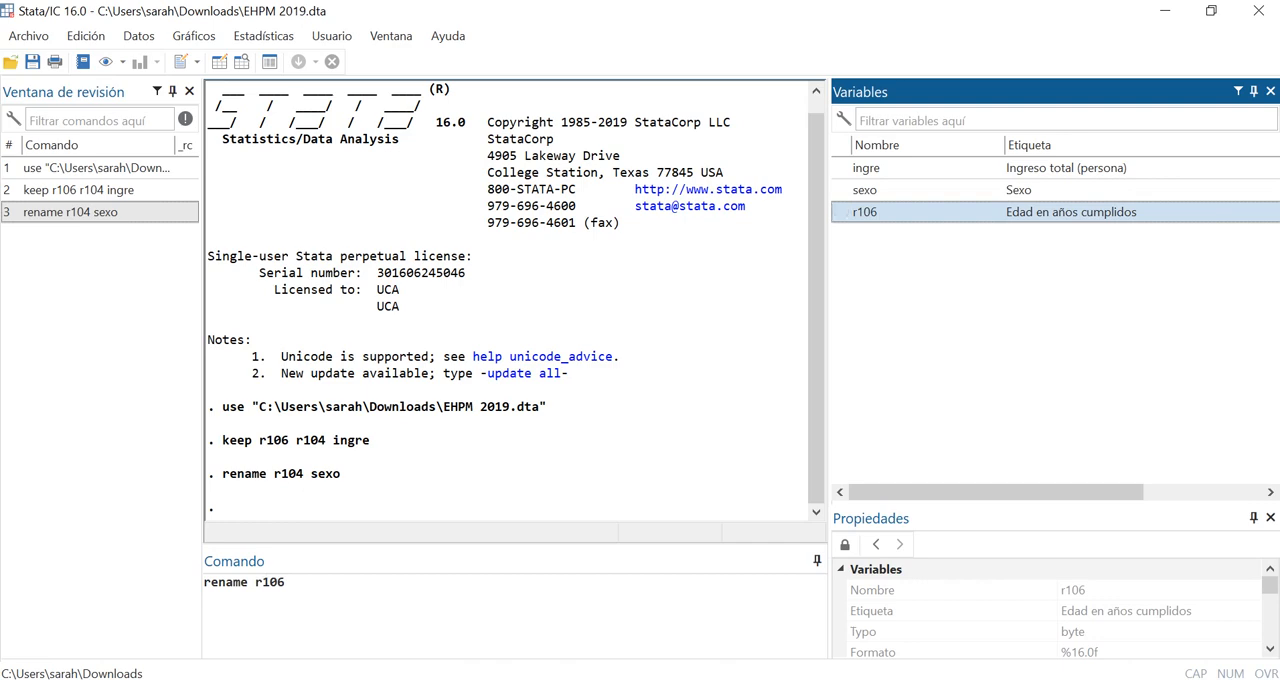
text(edad)
key(Return)
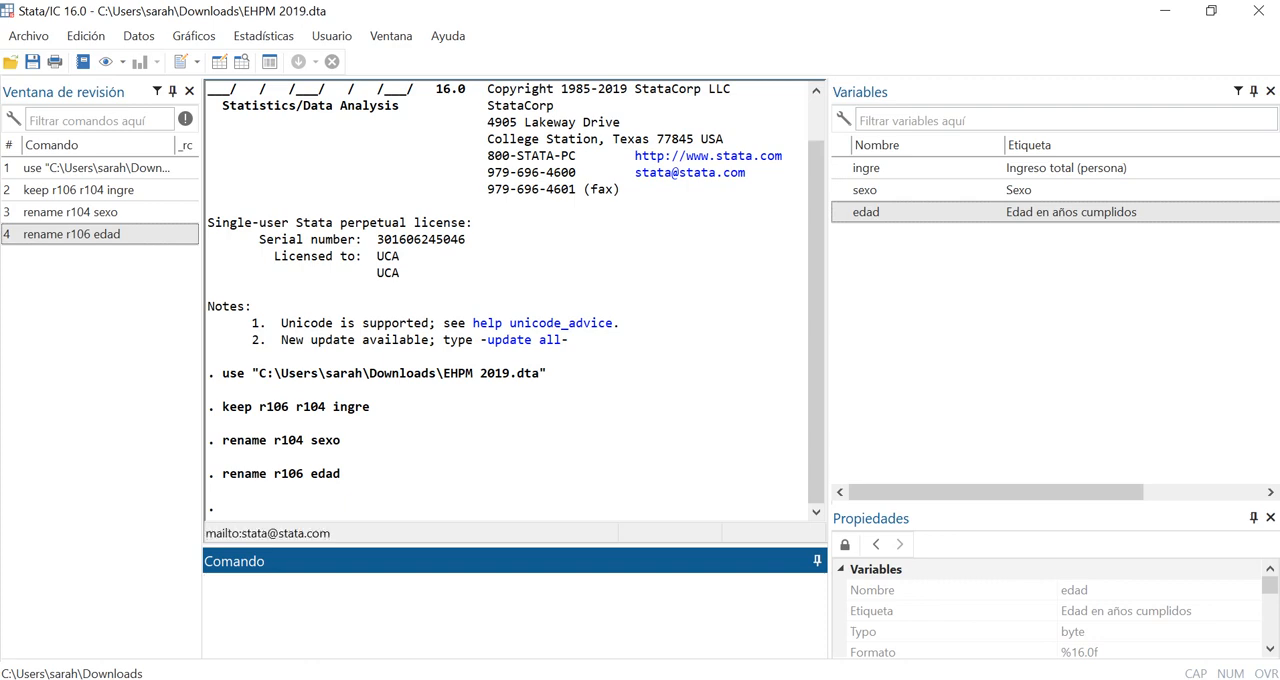
Set up a data export to an Excel spreadsheet that saves the variable names in the file's first row
click(28, 36)
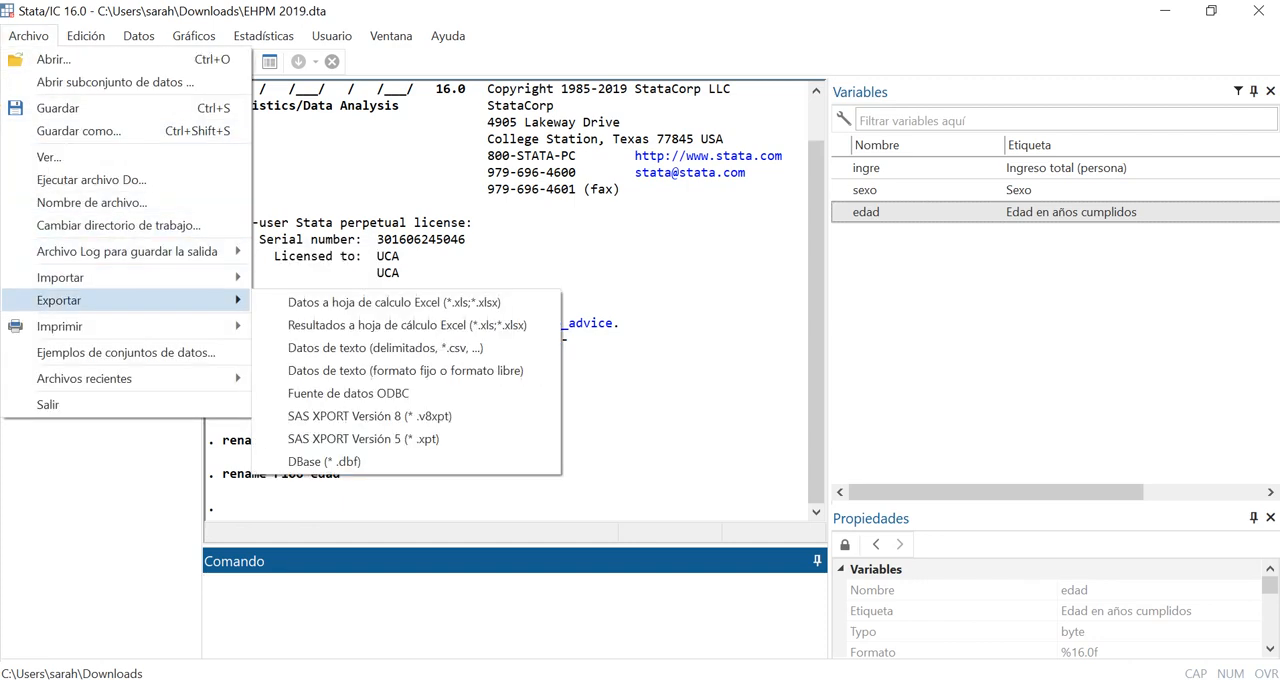
mouse_move(120, 277)
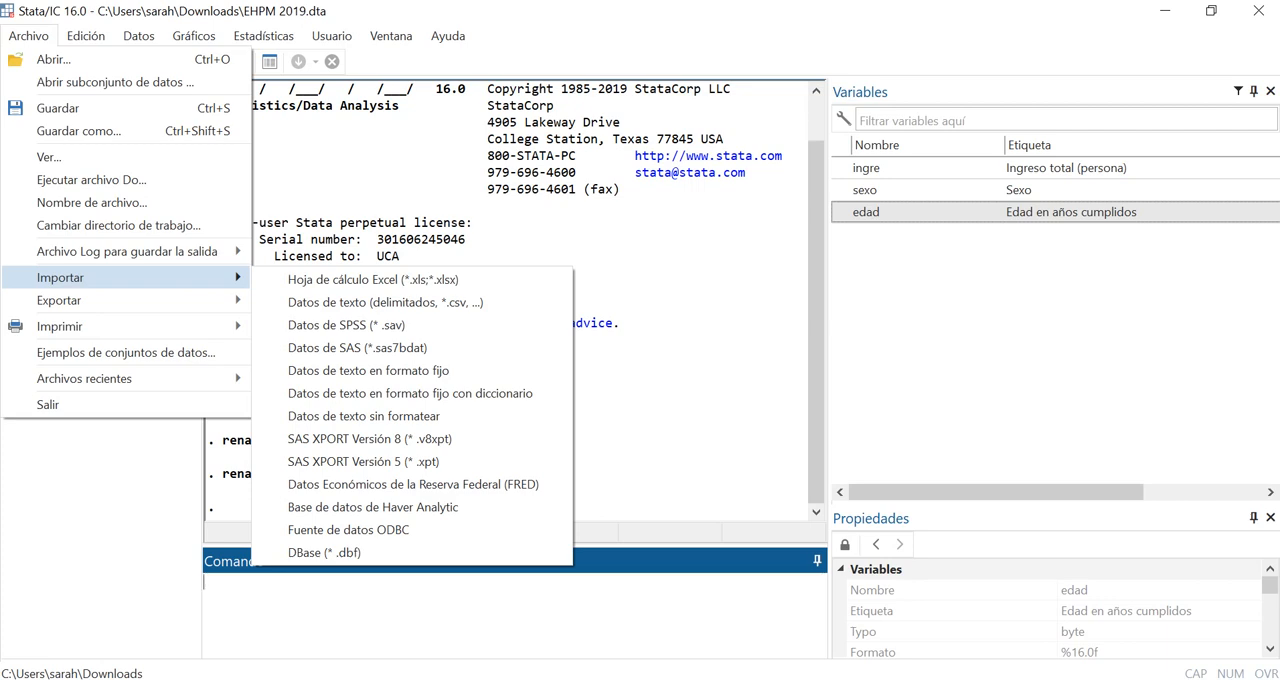
mouse_move(120, 300)
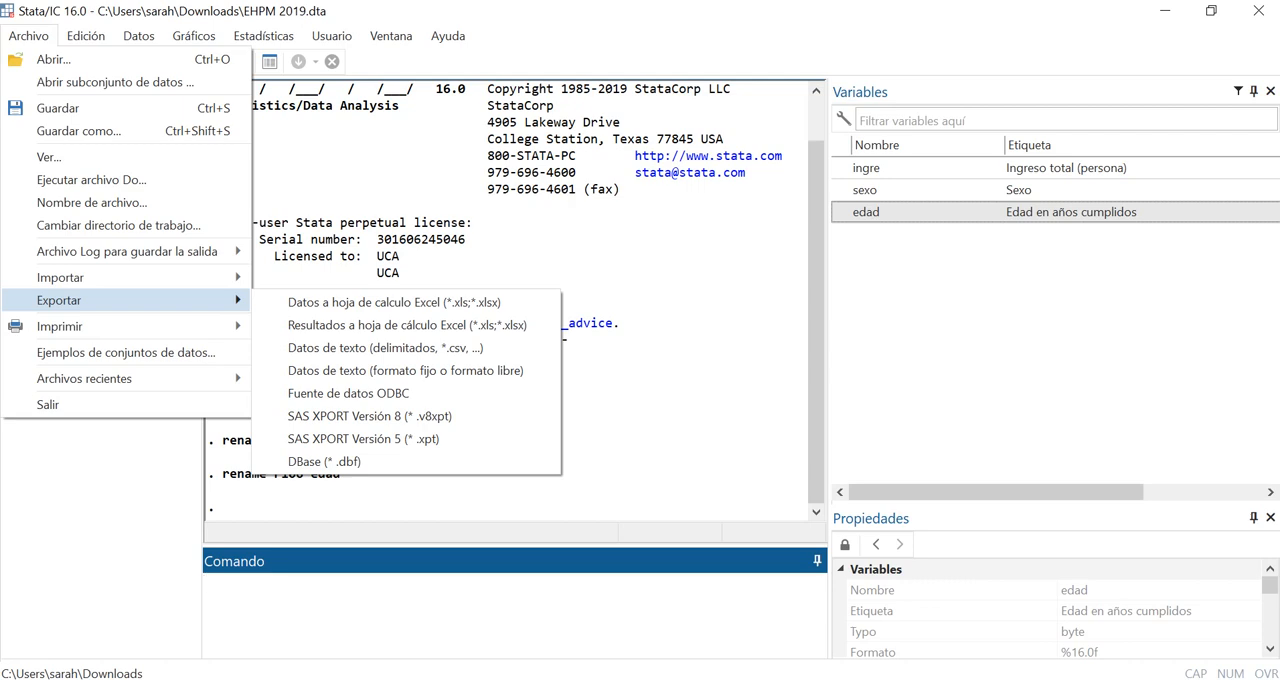
click(394, 302)
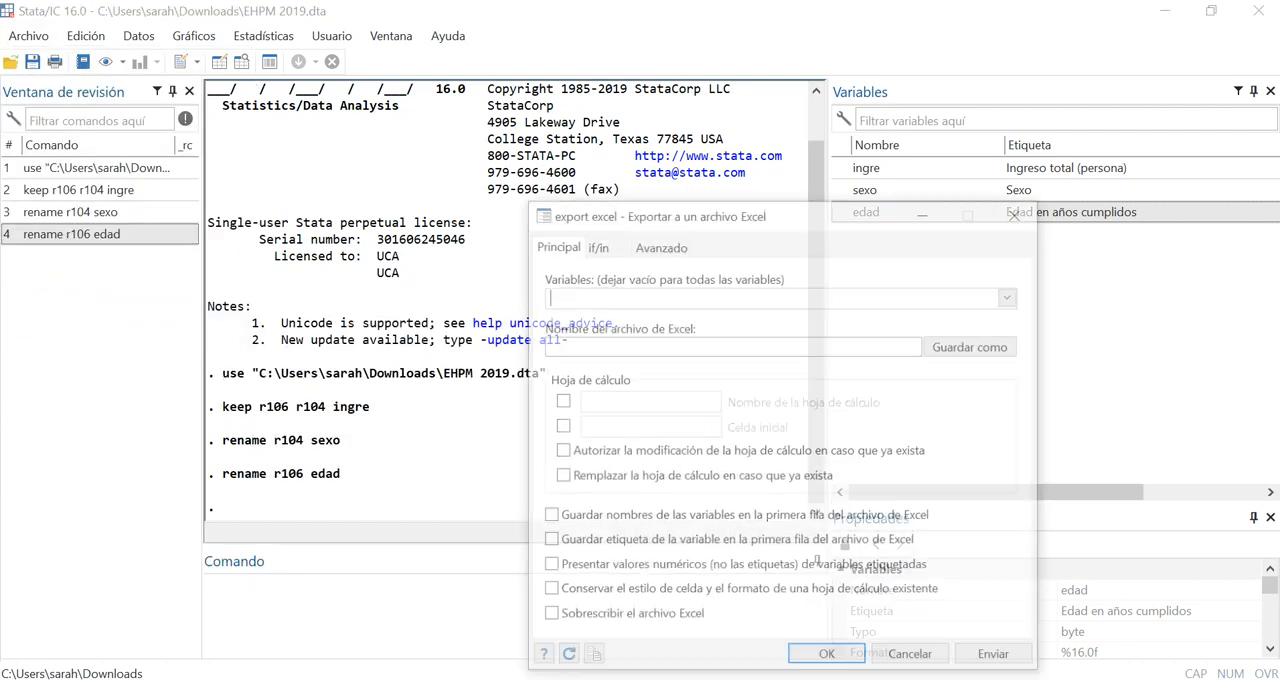
drag(700, 212, 490, 112)
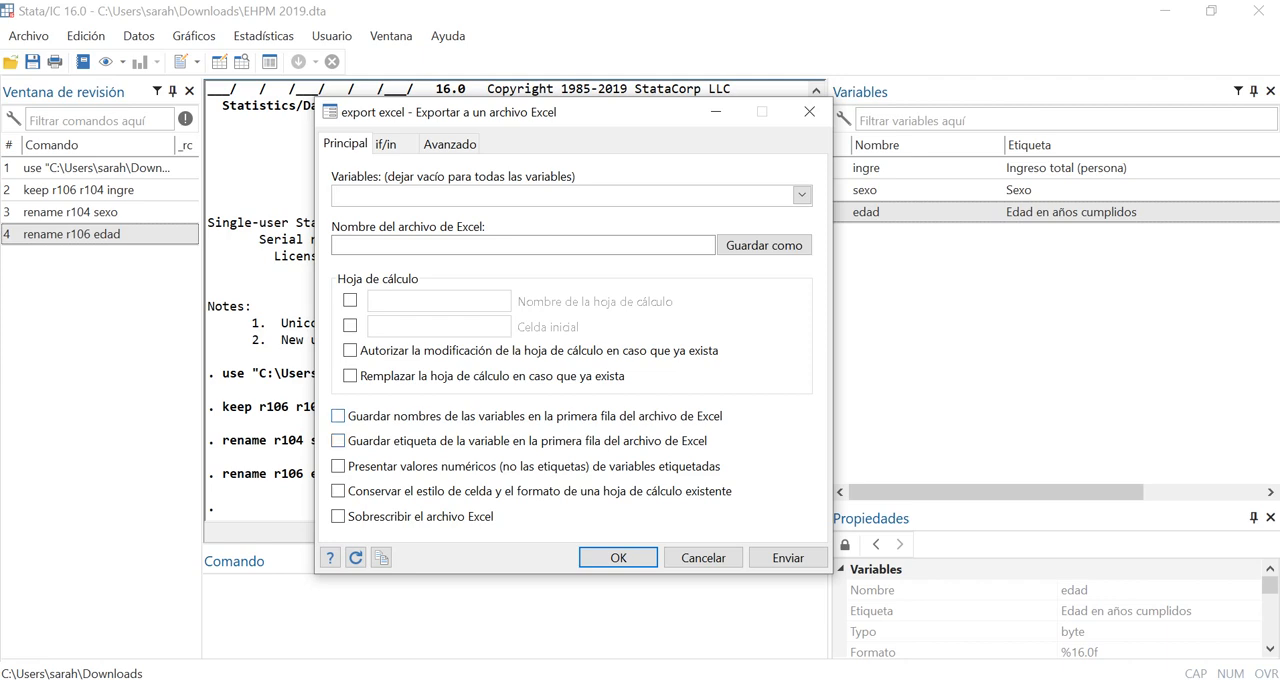
click(338, 416)
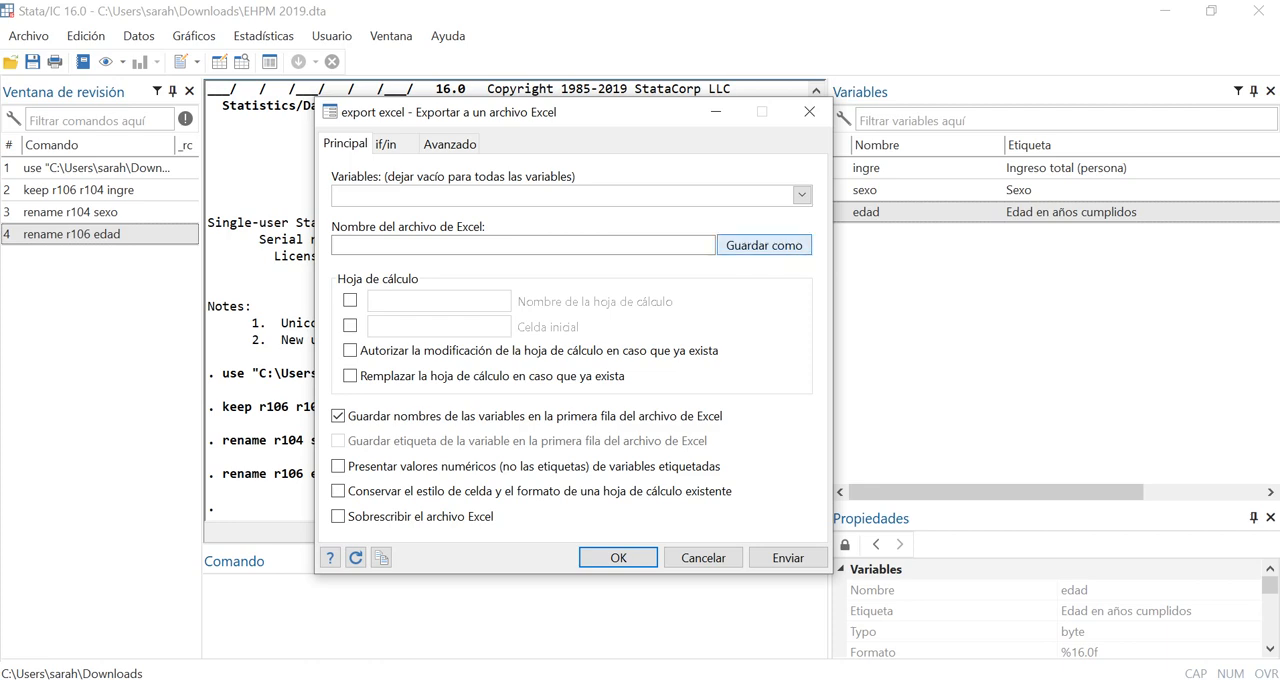
Export the data as an .xlsx workbook named Ejercicio sobre exportación de datos in the Econometría folder under Ciclo 02
click(764, 245)
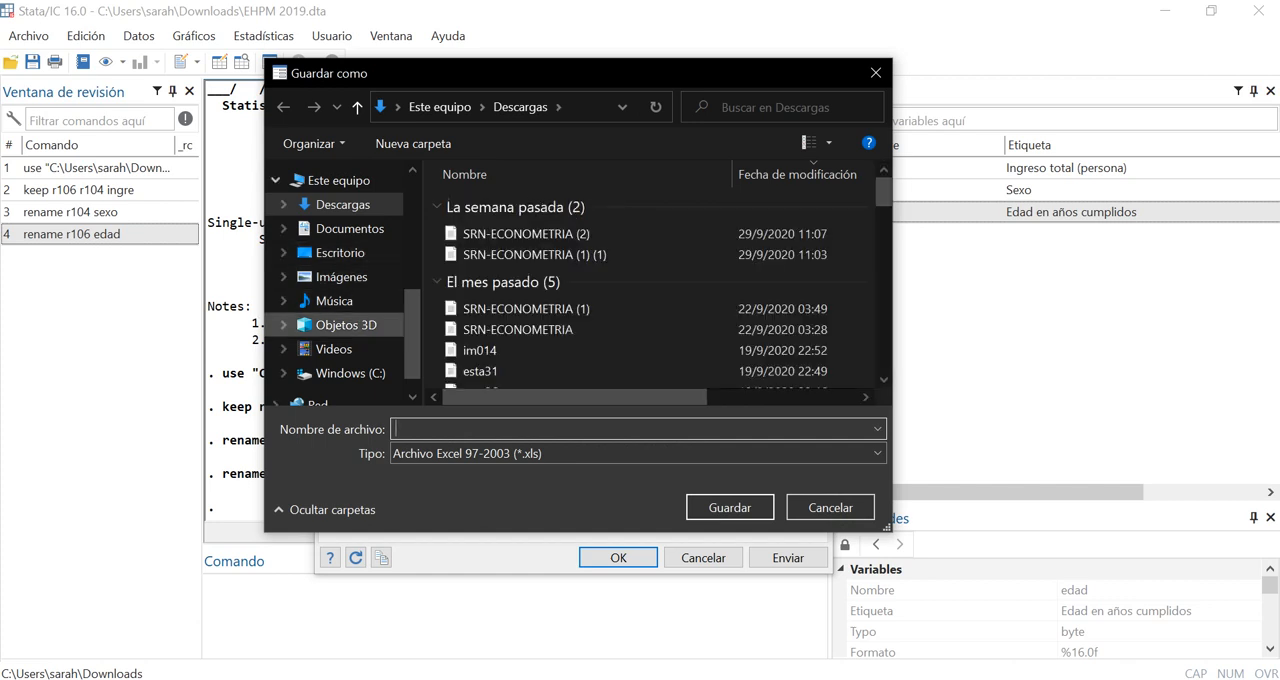
scroll(340, 350, up, 5)
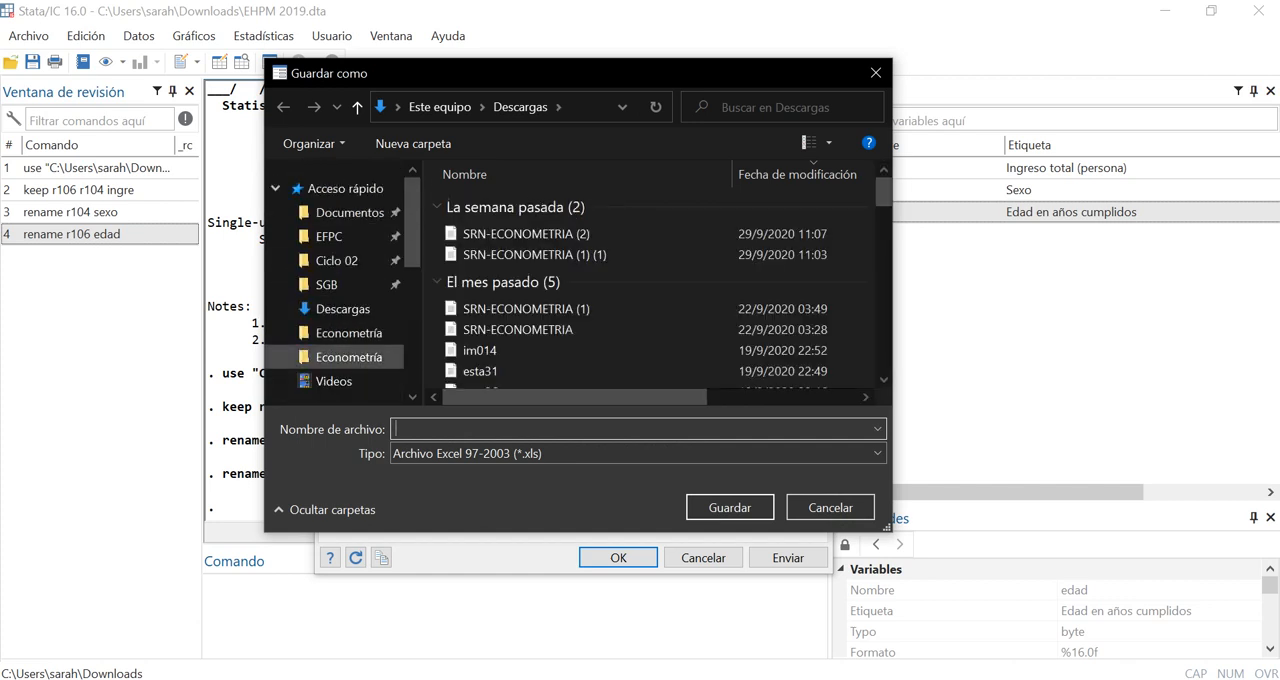
click(345, 332)
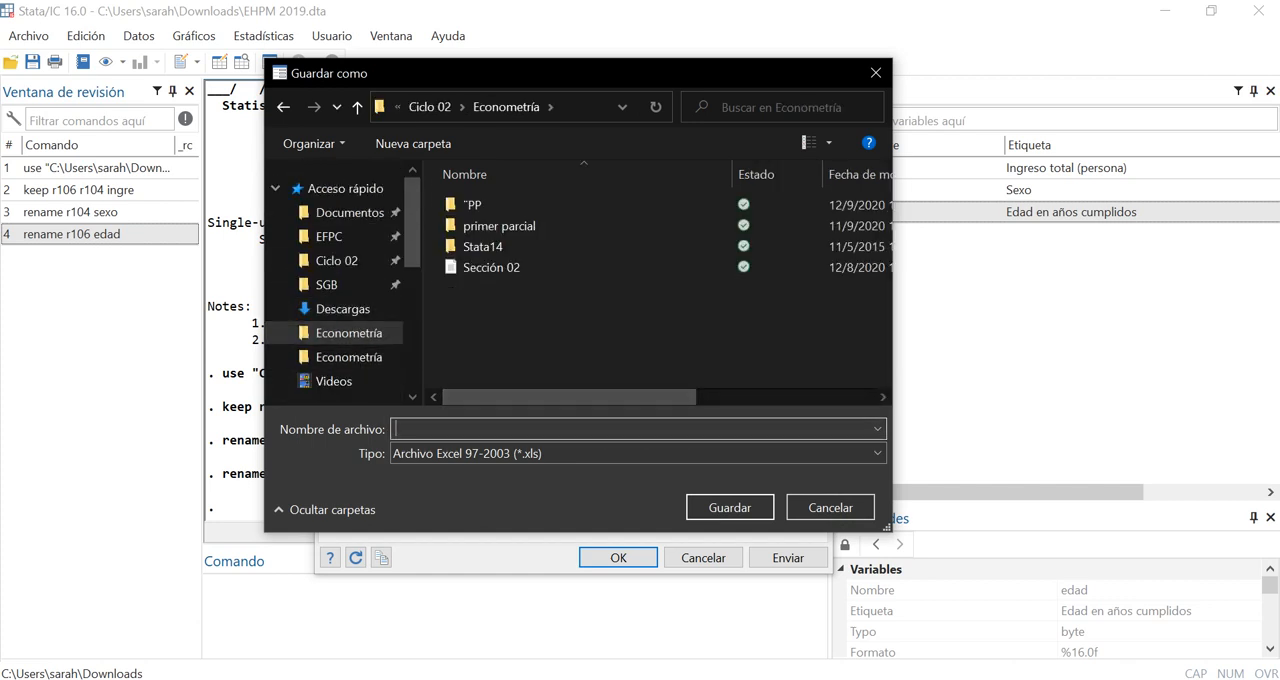
text(Ejercicio sobre exportación de datos)
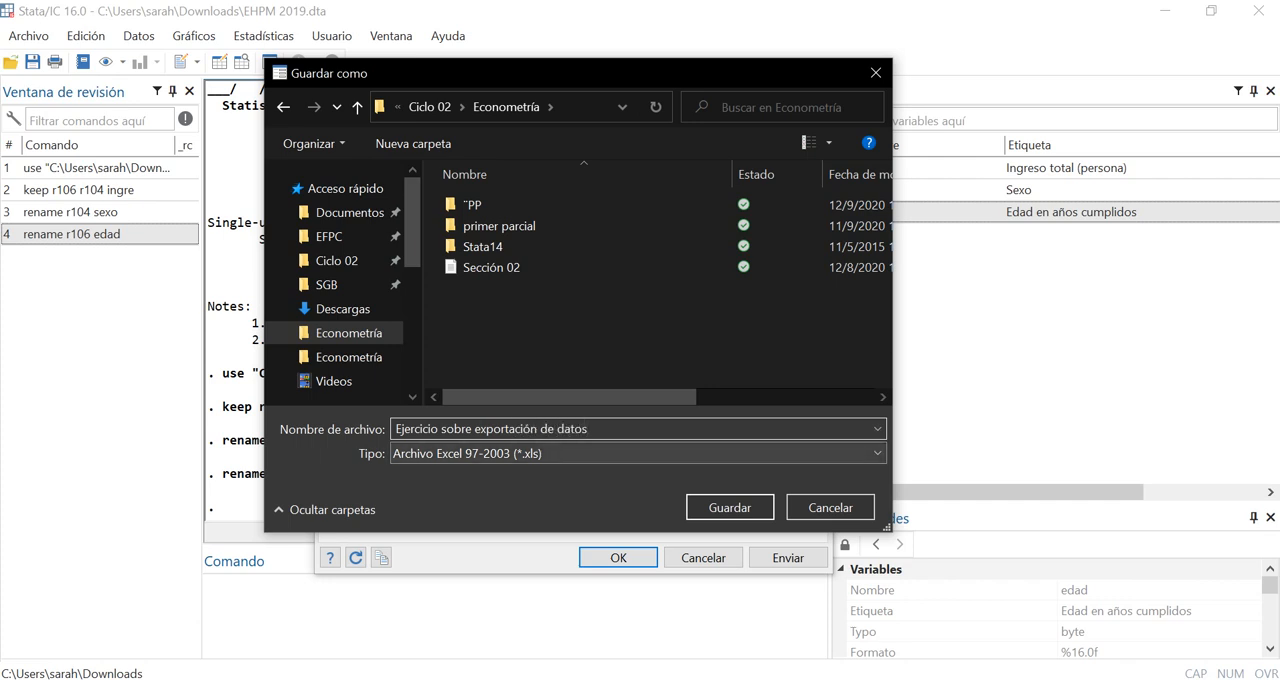
click(590, 453)
click(590, 486)
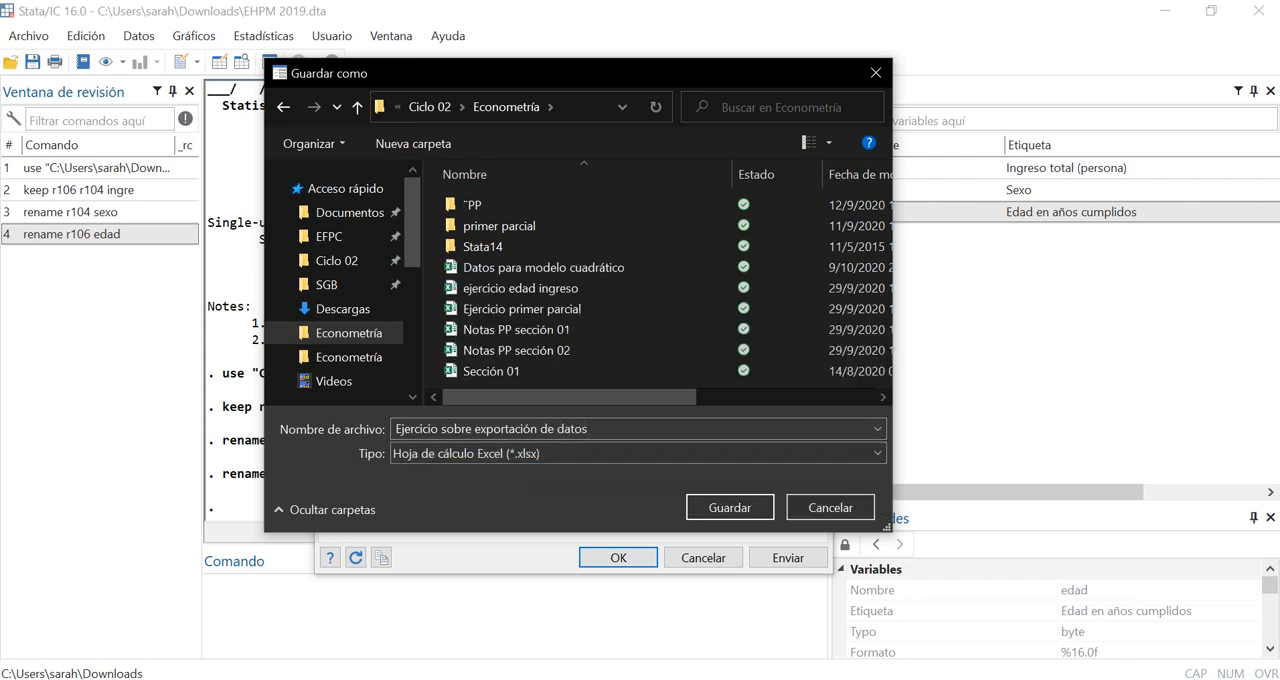
key(Return)
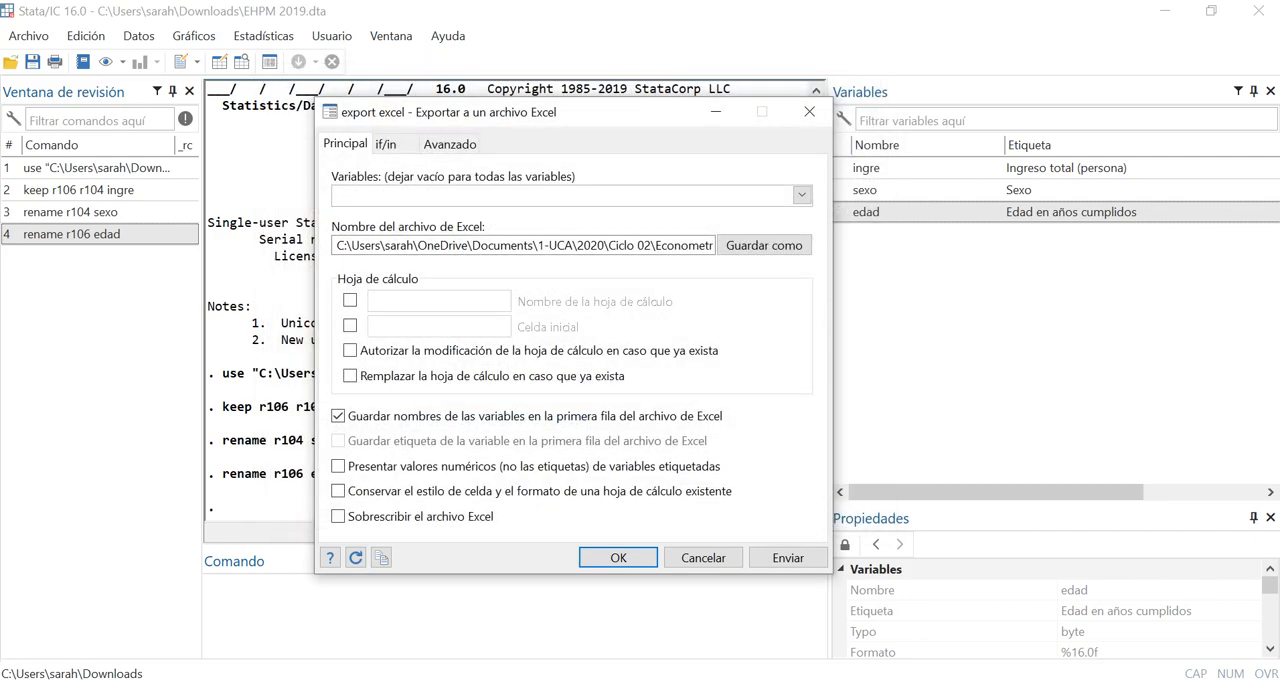
click(788, 557)
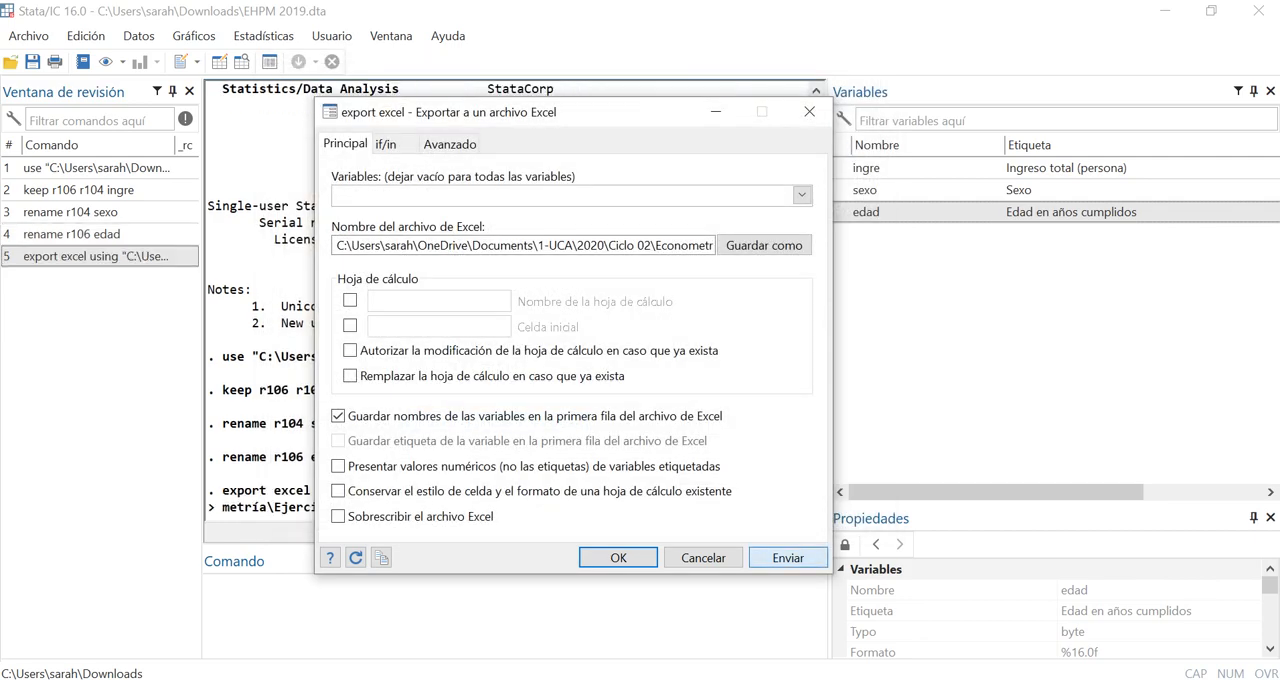
key(Return)
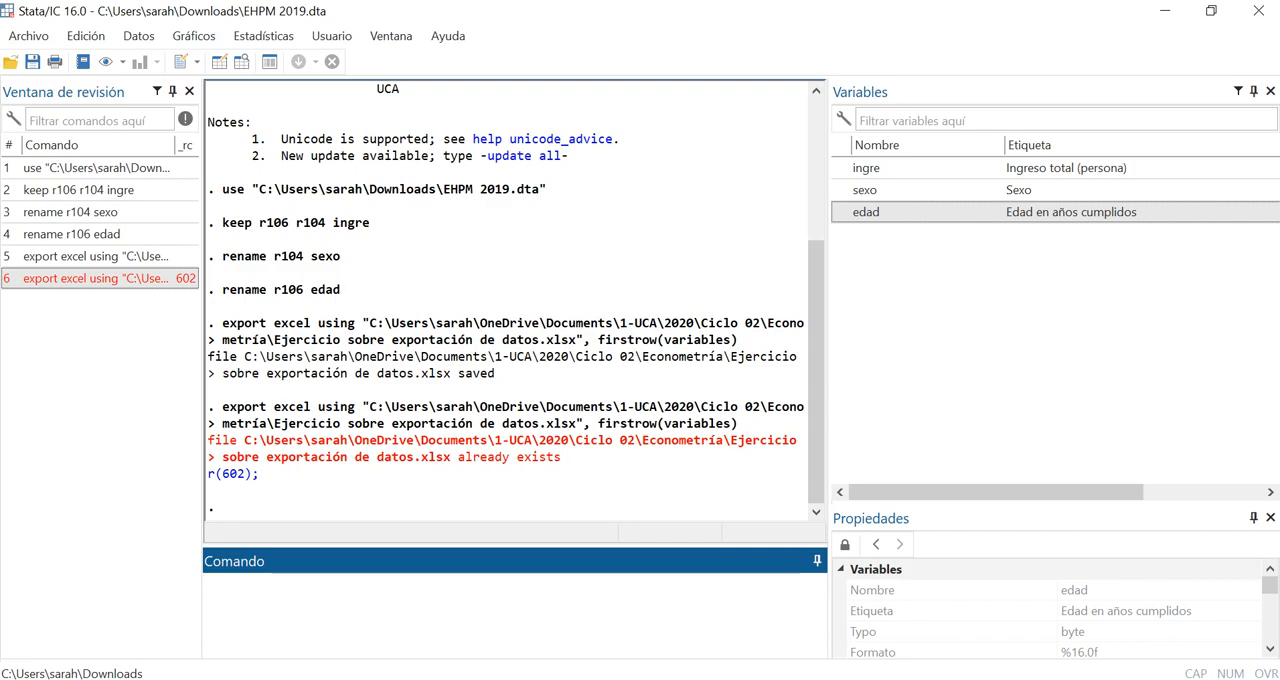
Switch to File Explorer and open the exported workbook Ejercicio sobre exportación de datos from the Econometría folder in Excel
key(alt+Tab)
key(super+e)
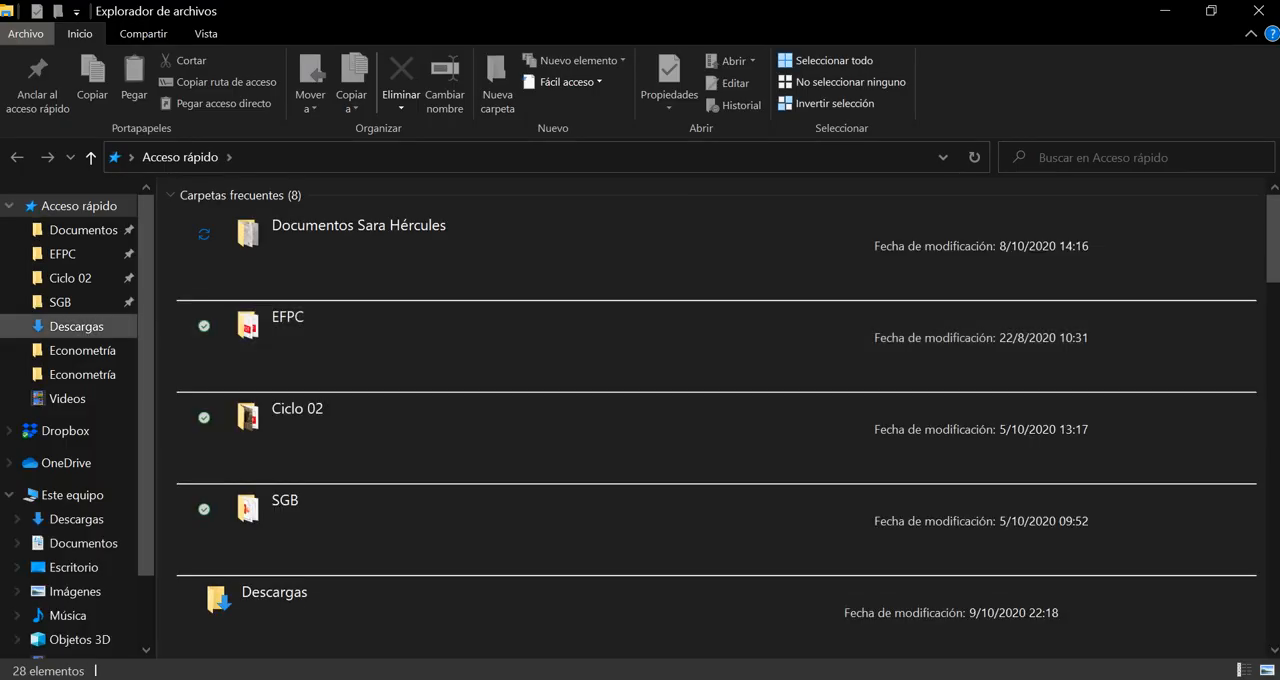
click(80, 350)
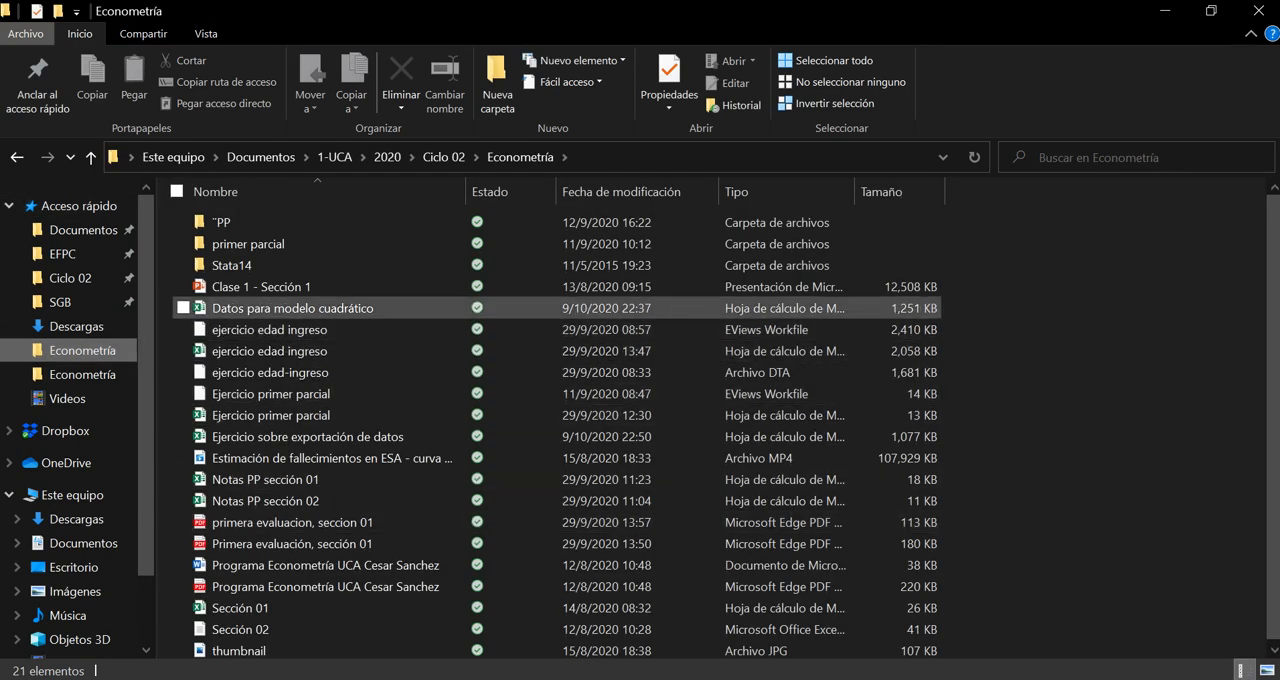
click(308, 437)
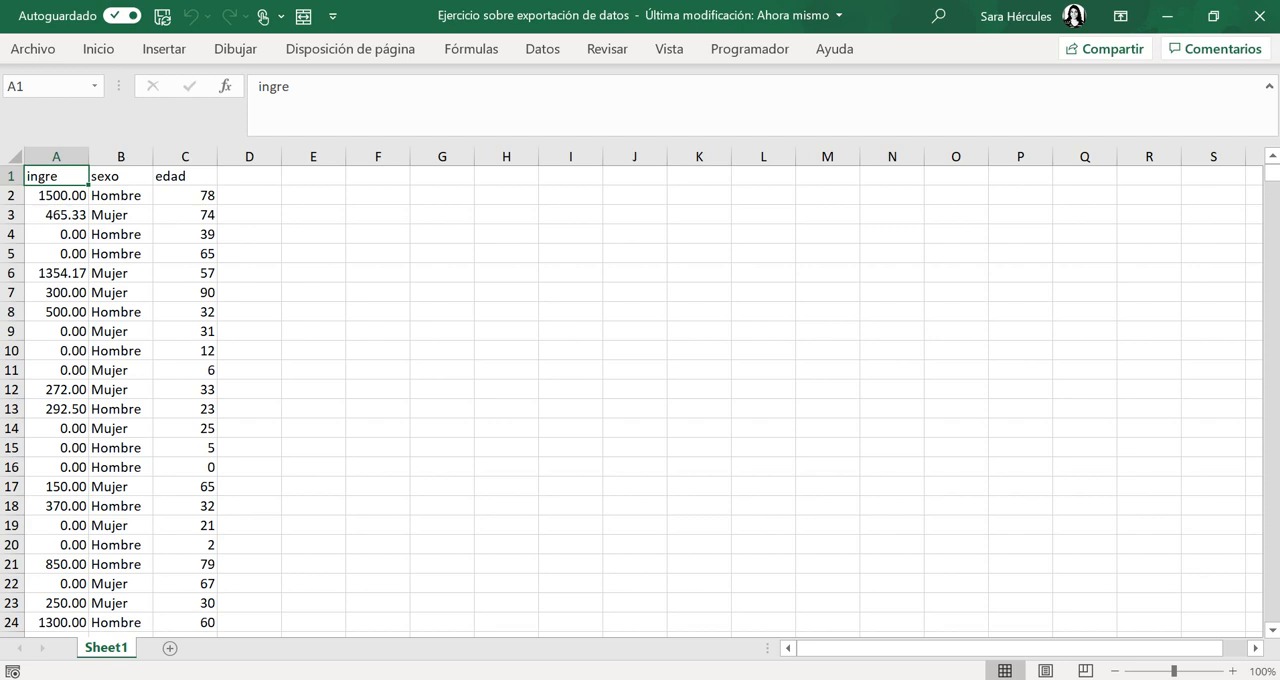
Replace every Hombre value in the sexo column with 1
click(121, 156)
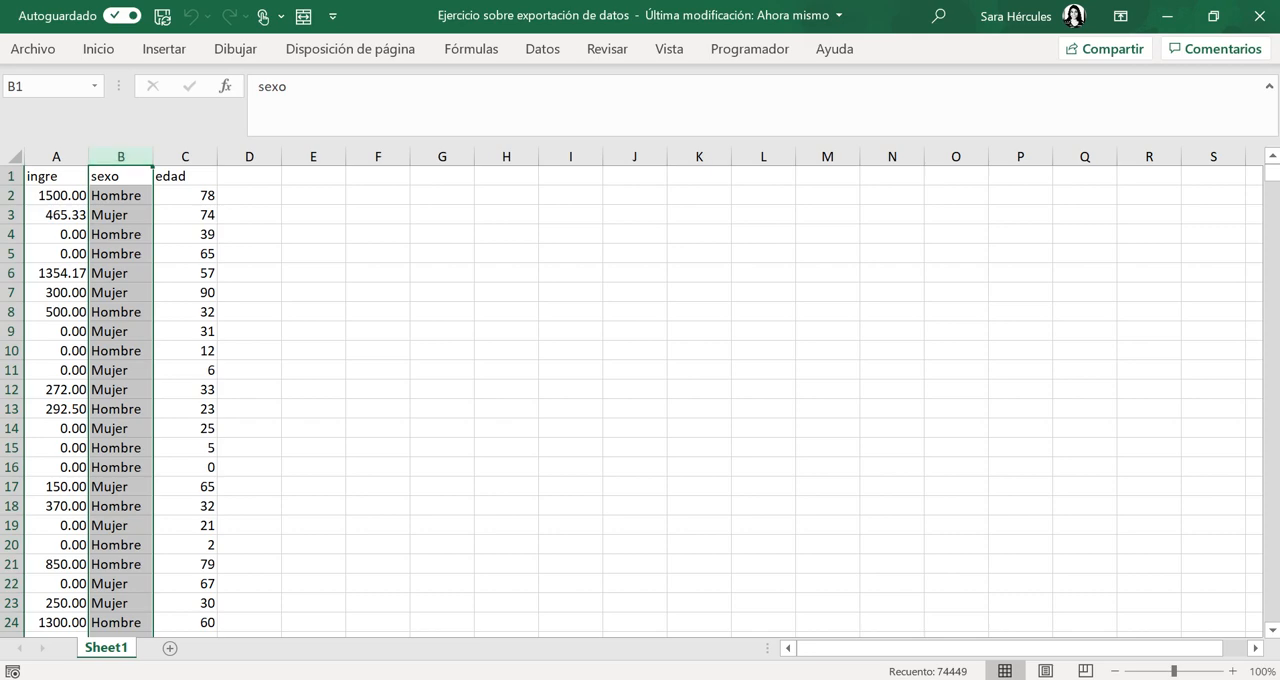
key(ctrl+b)
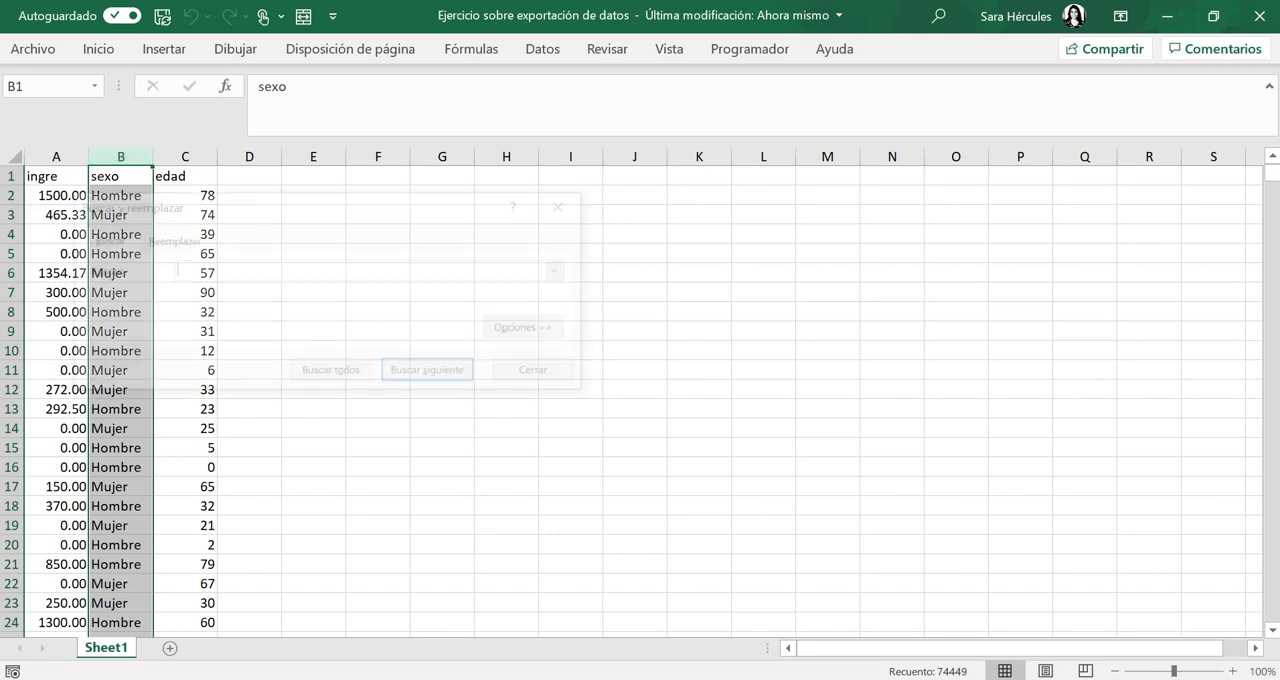
key(ctrl+l)
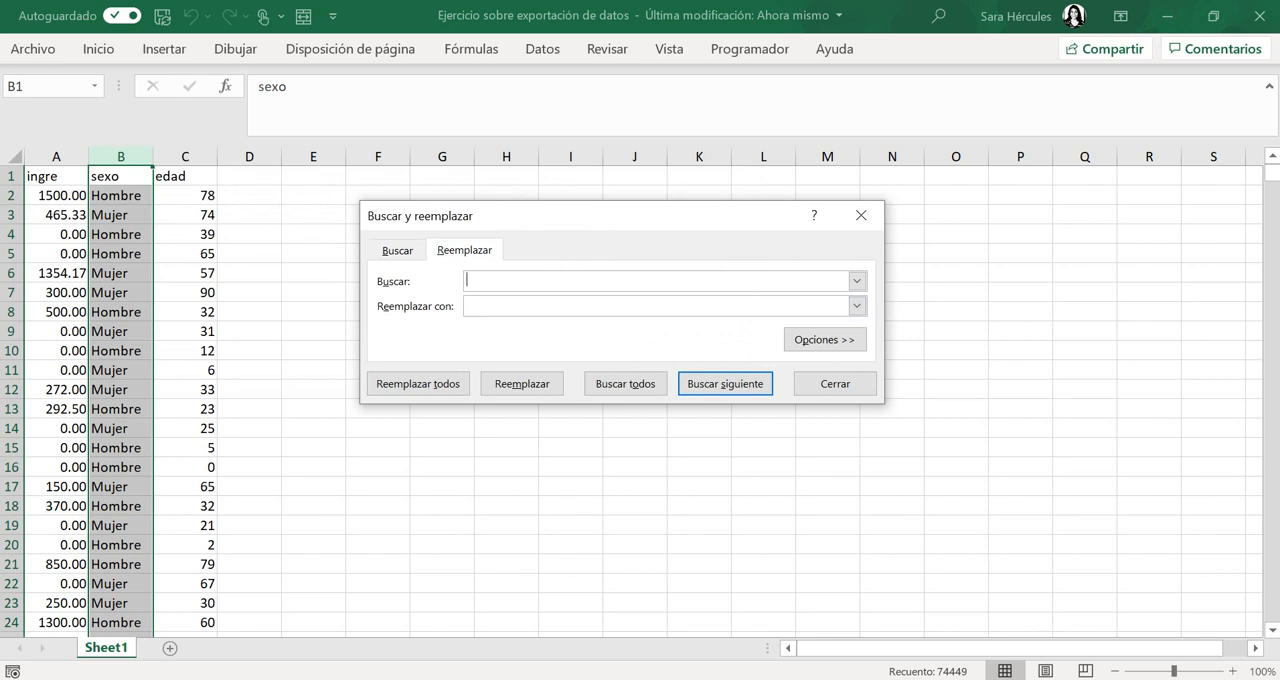
text(Hombre)
text(1)
click(418, 383)
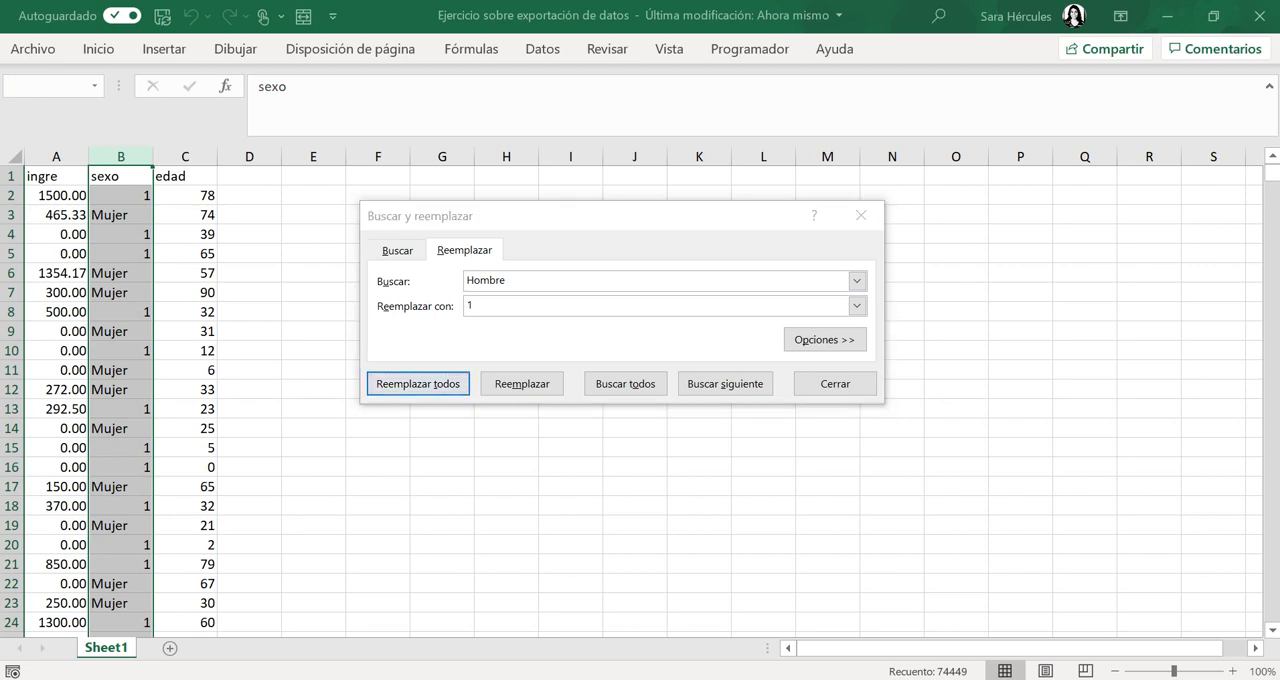
key(Return)
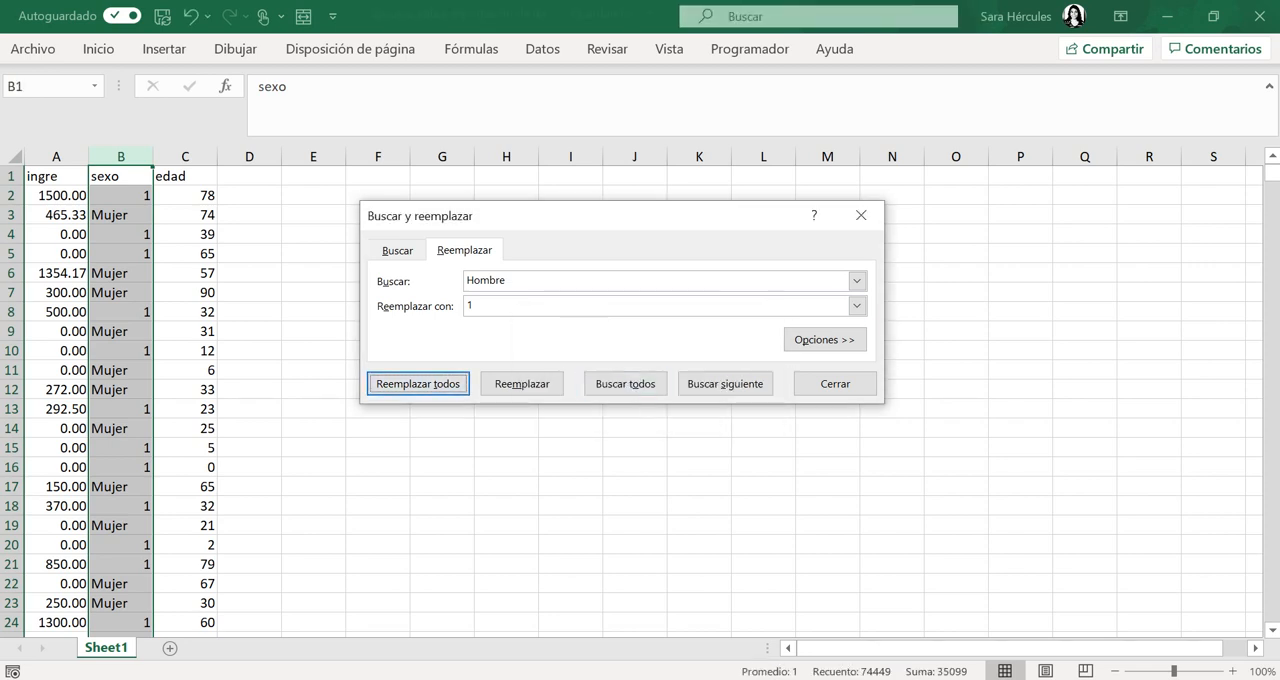
Replace every Mujer value in the sexo column with 2 and close the find and replace dialog
key(alt+u)
text(Mu)
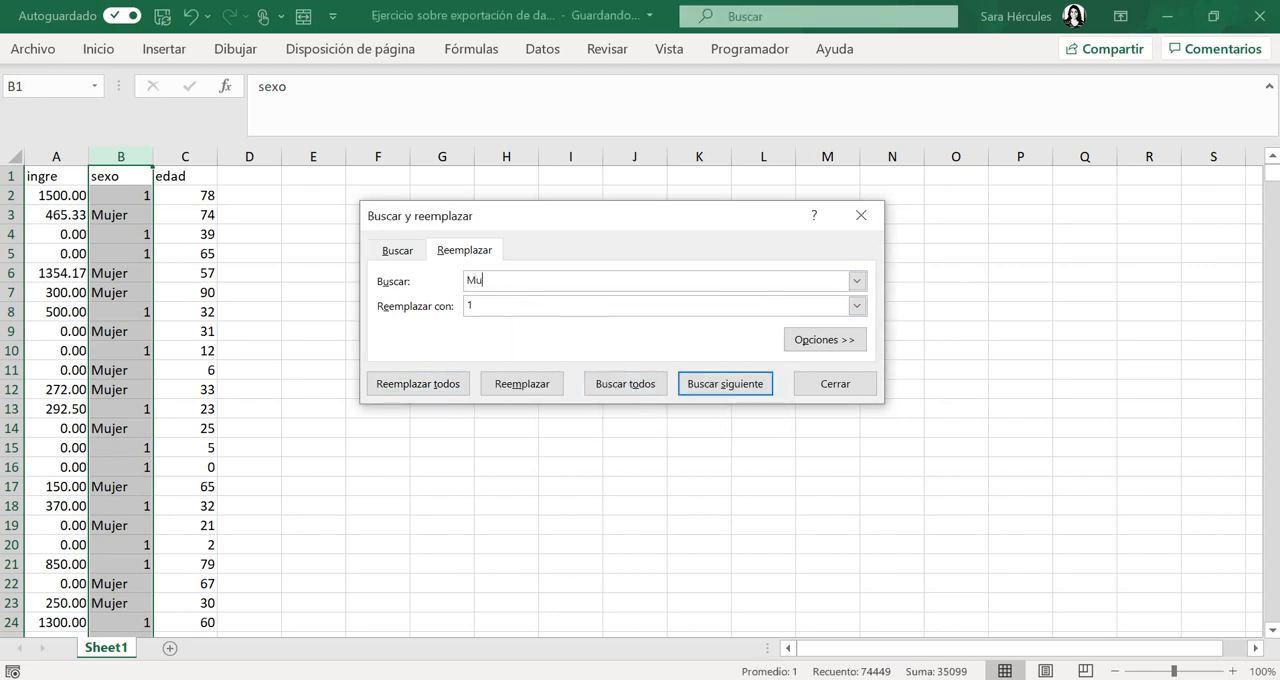
text(jer)
key(Tab)
text(2)
click(418, 384)
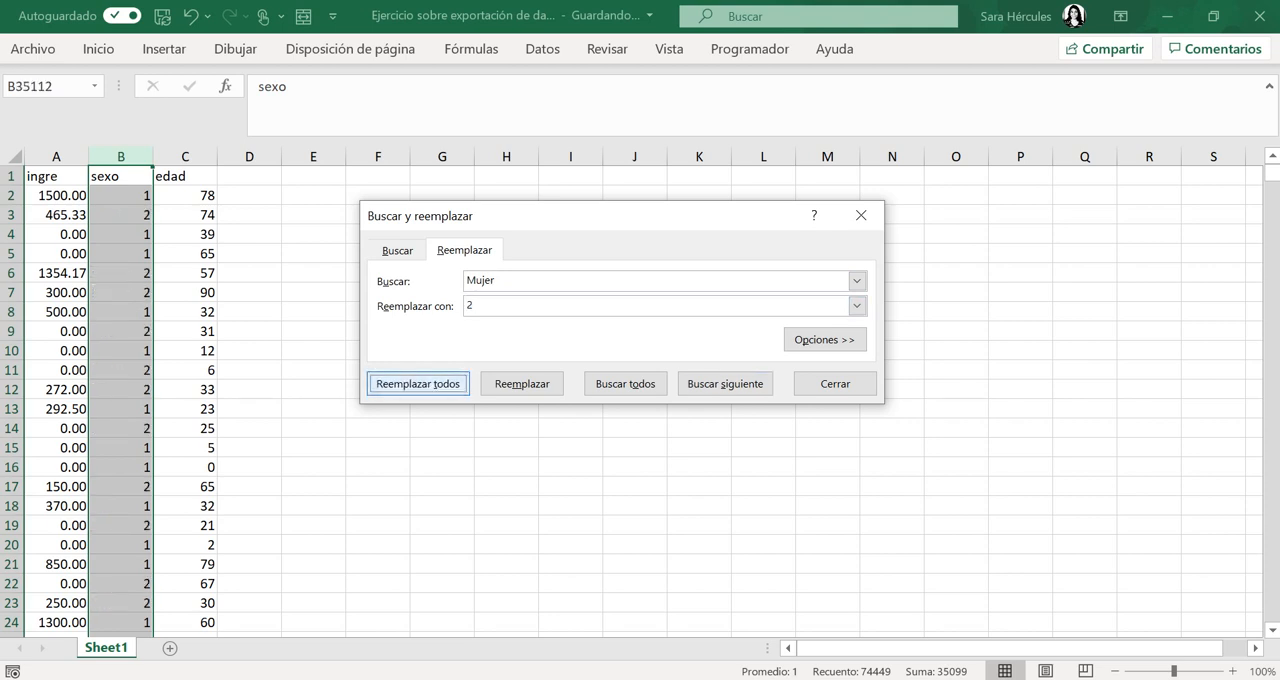
click(649, 407)
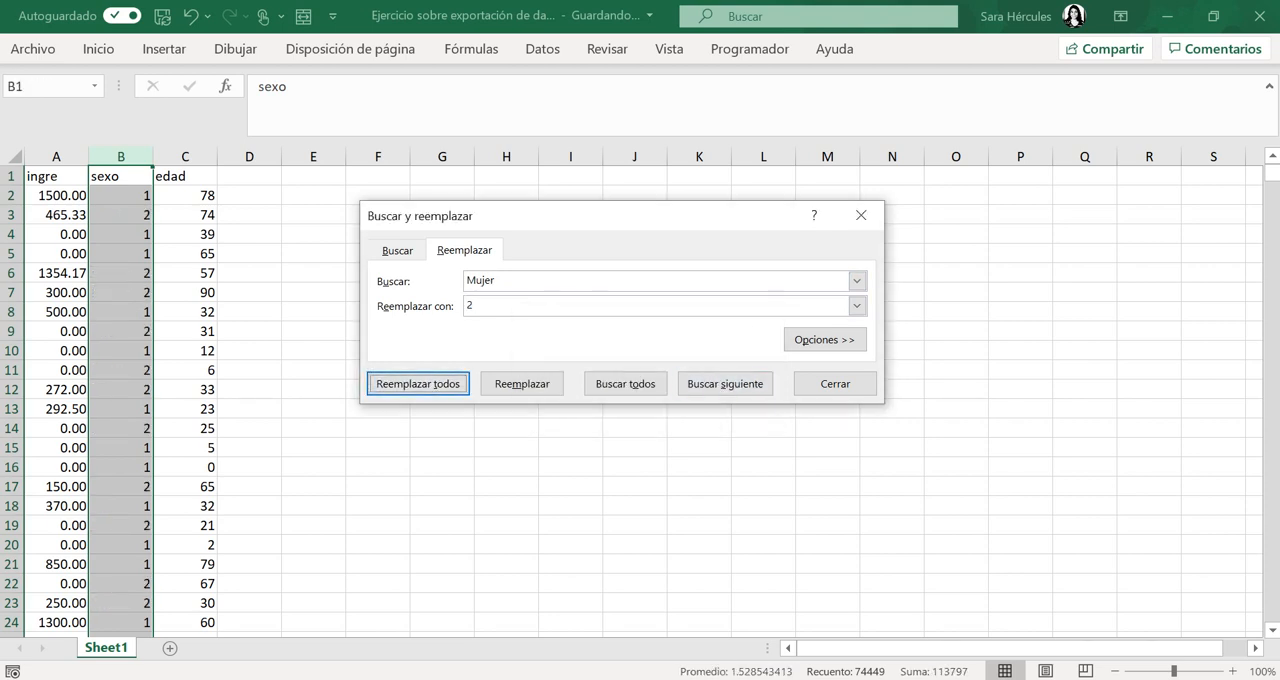
click(861, 216)
click(313, 195)
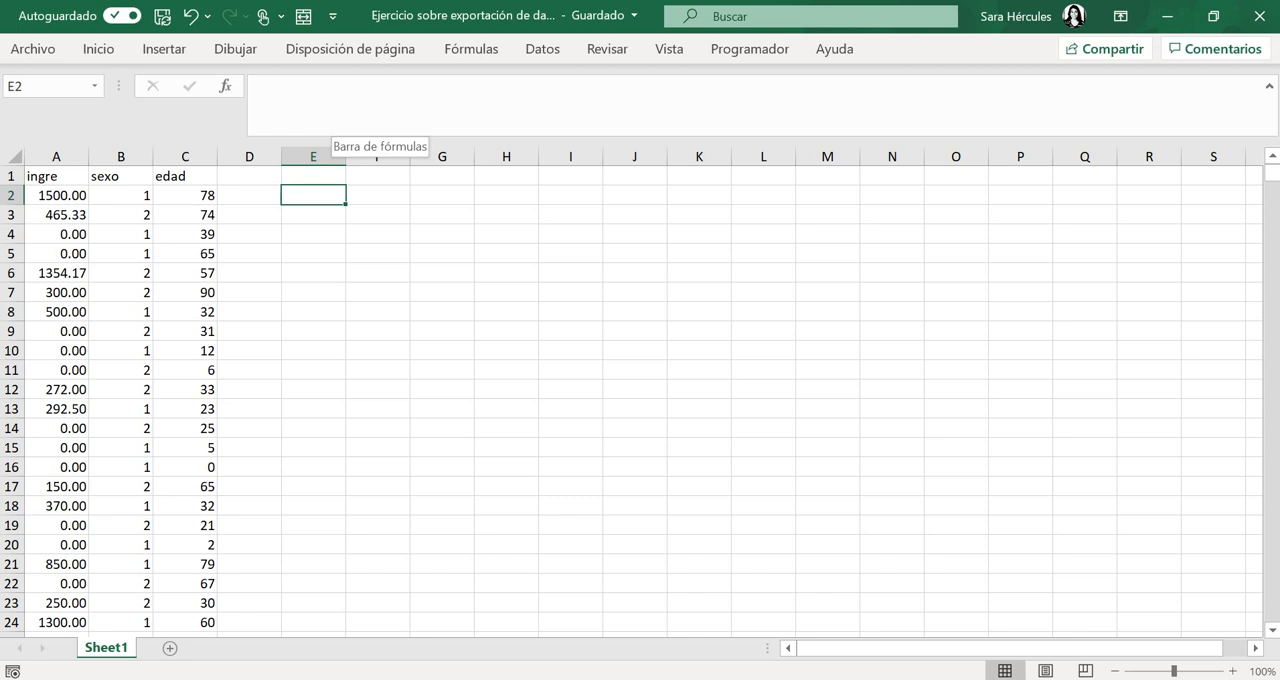
key(alt+Tab)
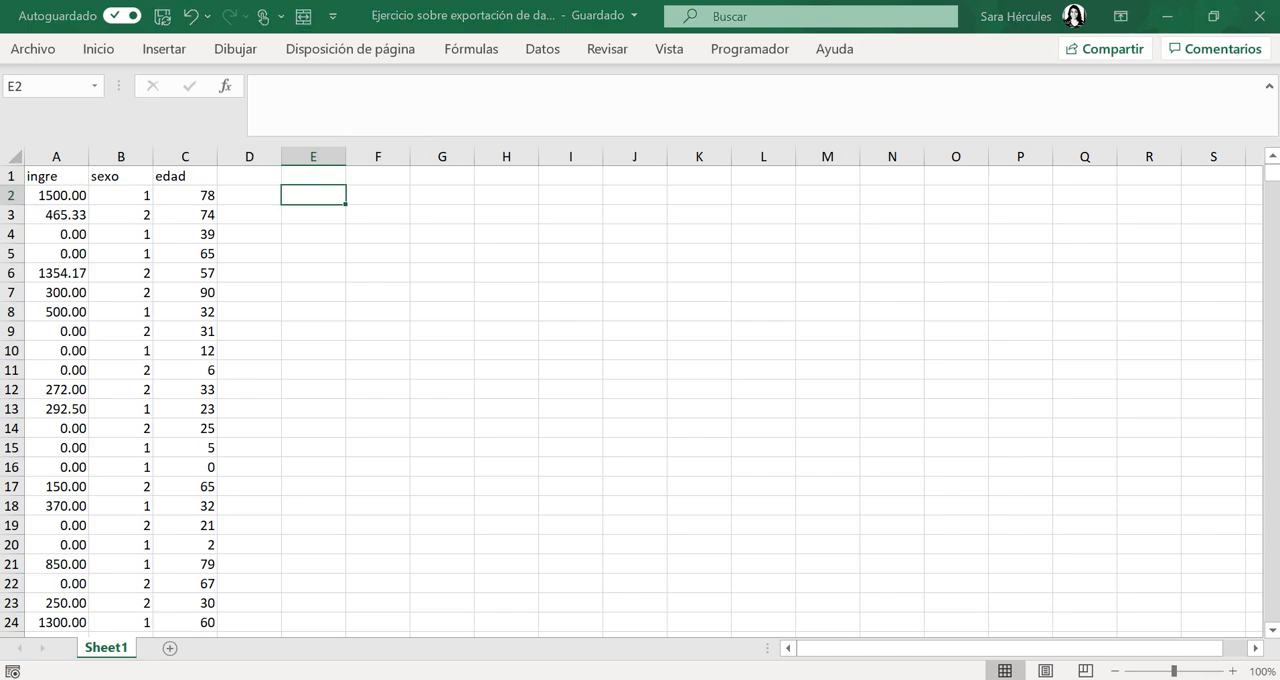